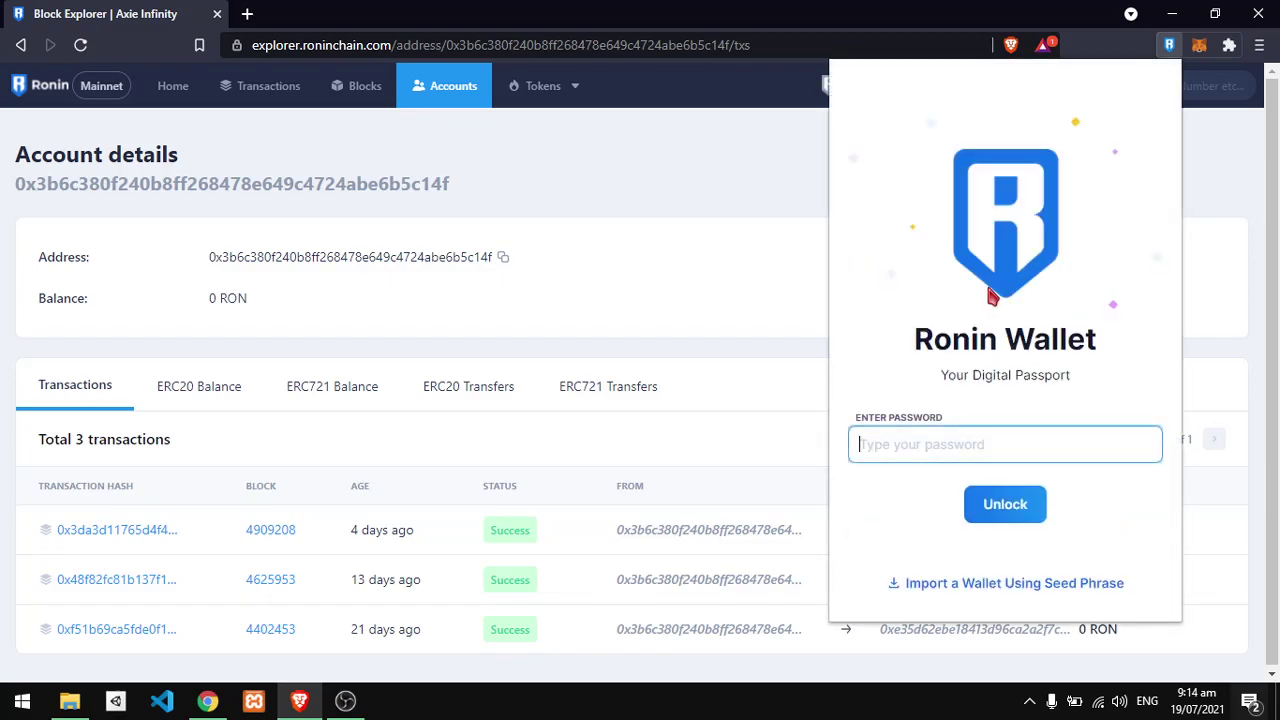
Step: Enter the account password to unlock the Ronin Wallet
text(a)
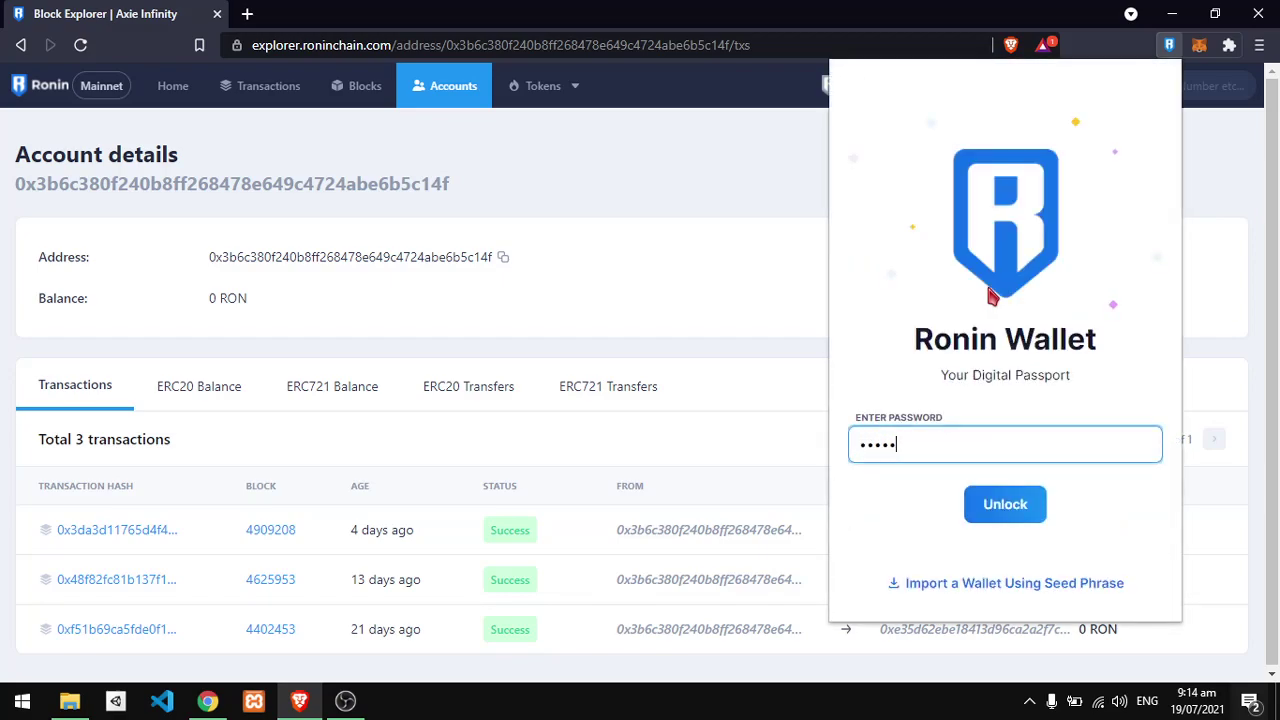
key(Return)
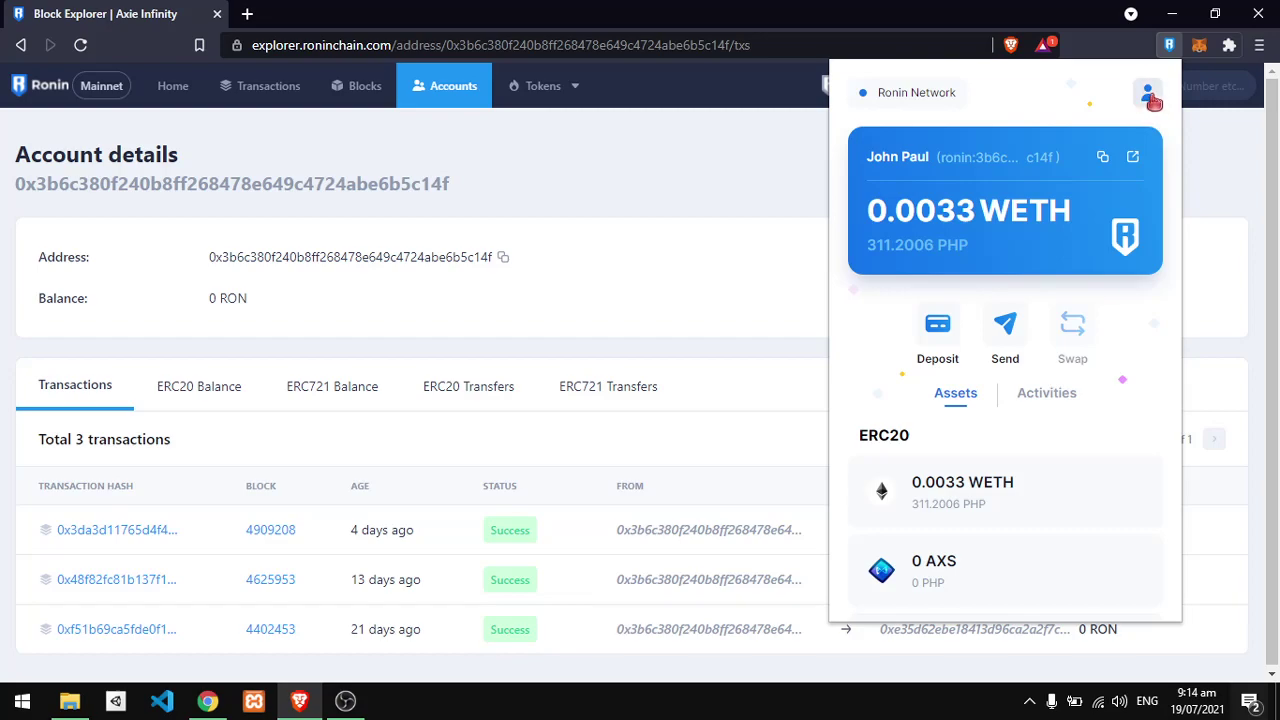
Step: Create a new Ronin Wallet account named Sample and open its overview
click(1151, 100)
scroll(984, 253, down, 3)
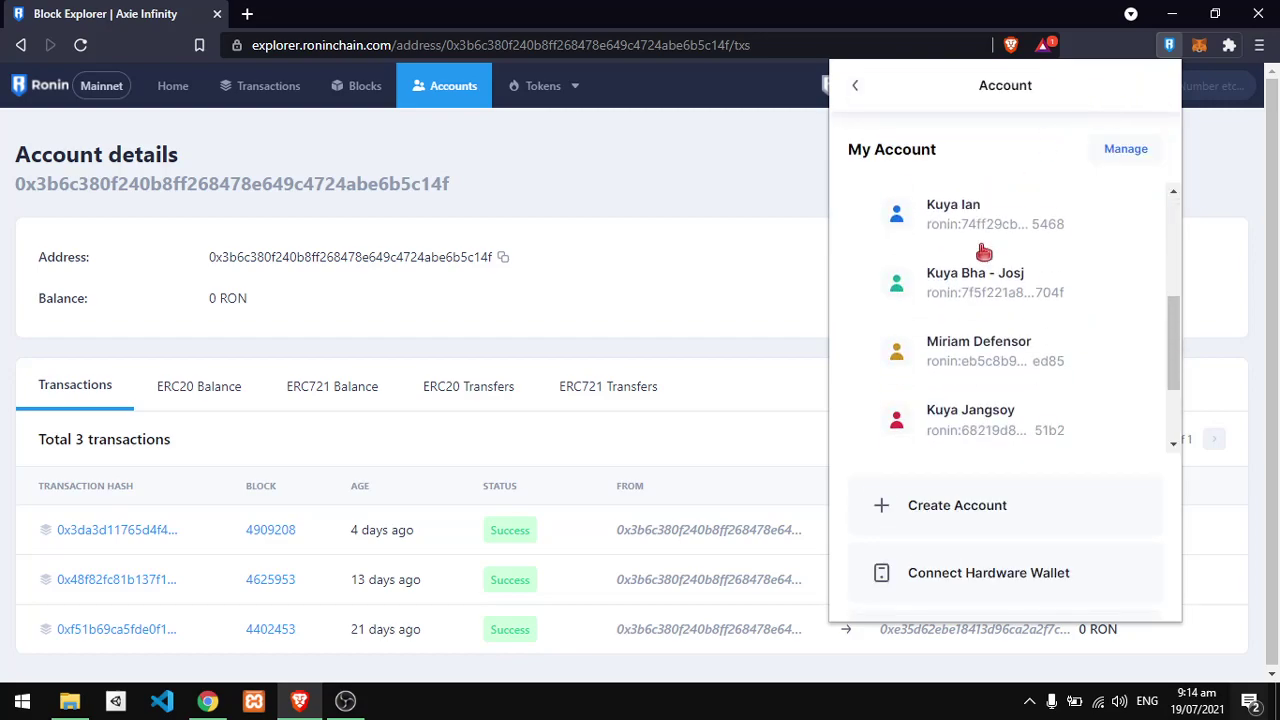
scroll(984, 253, down, 2)
scroll(985, 240, up, 5)
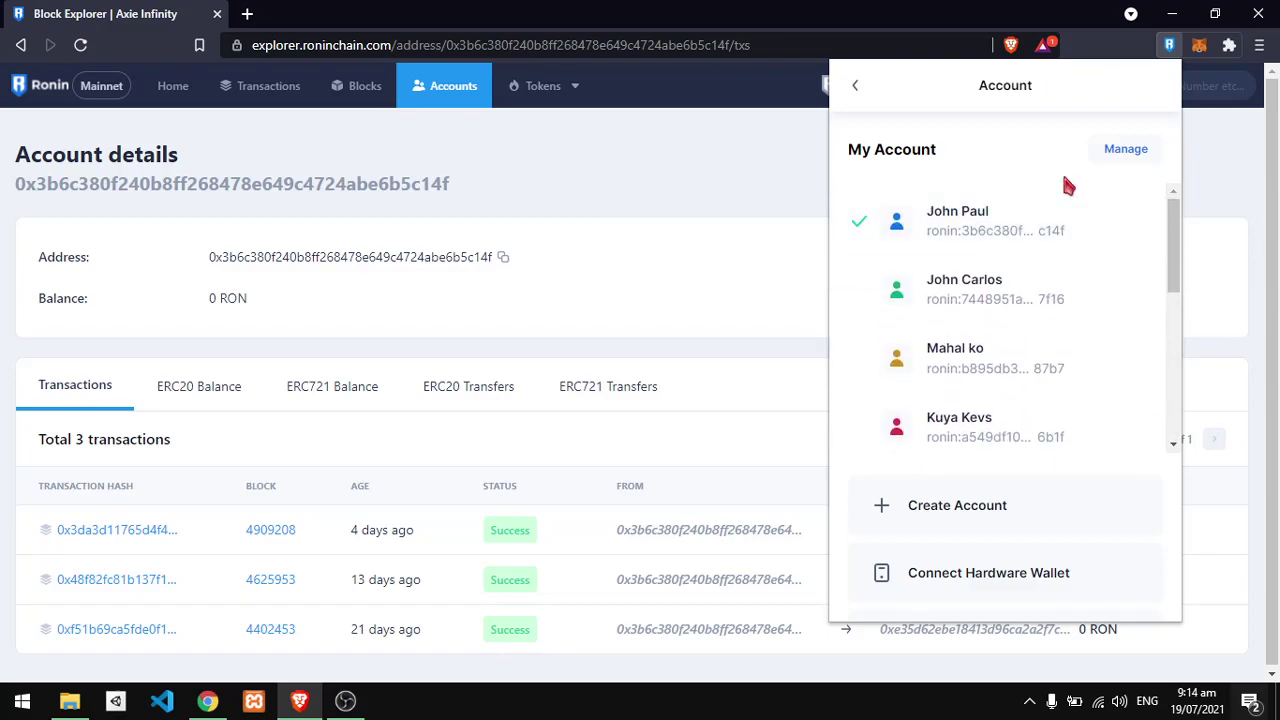
scroll(1023, 334, down, 5)
click(957, 515)
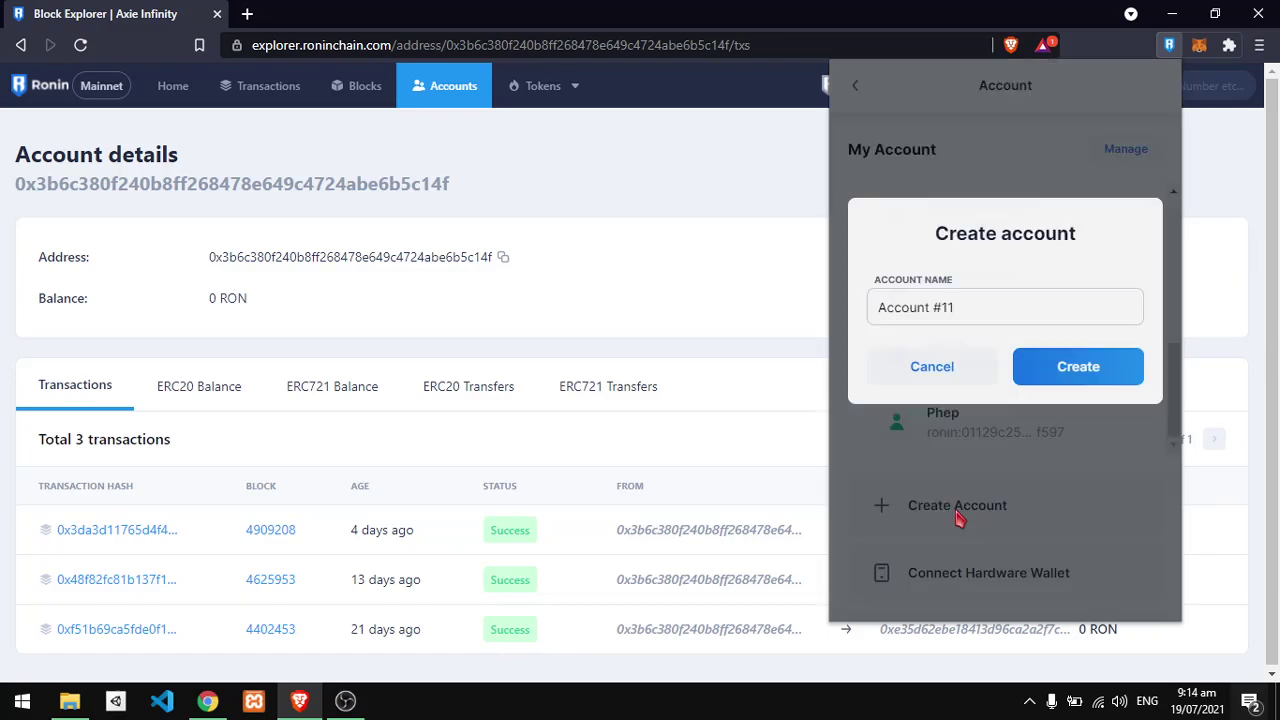
drag(1005, 312, 728, 318)
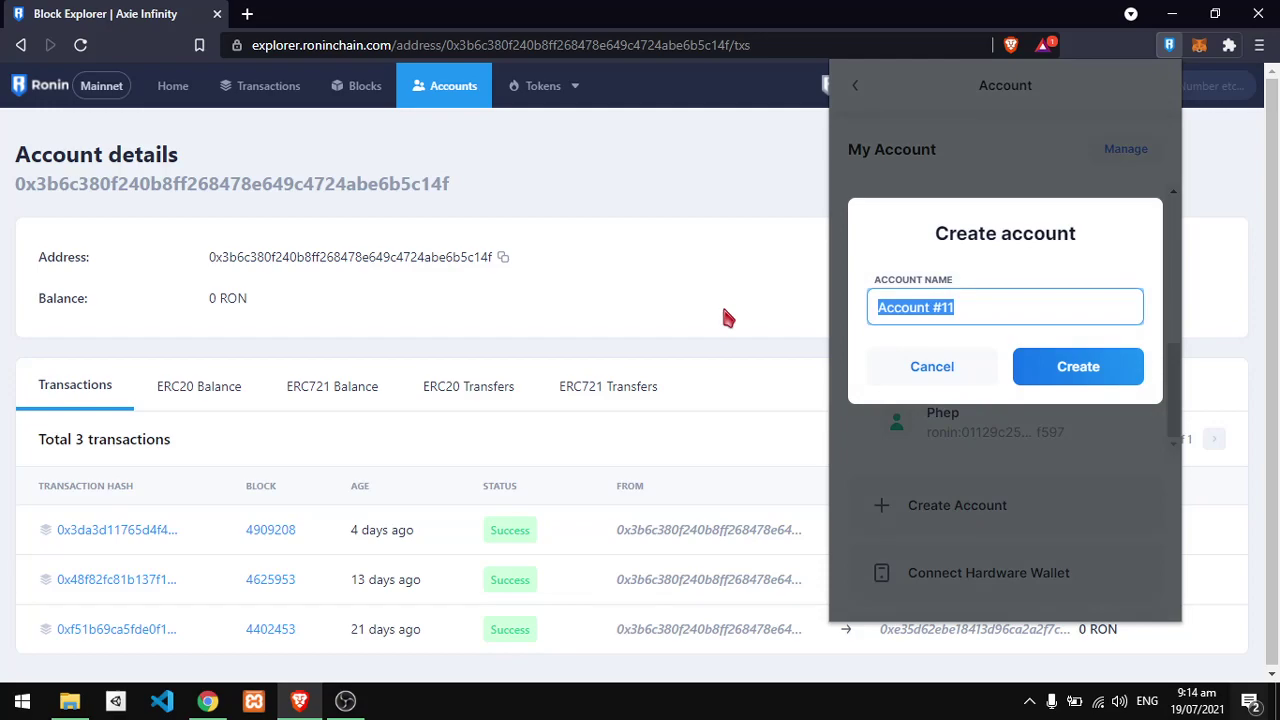
text(Sample)
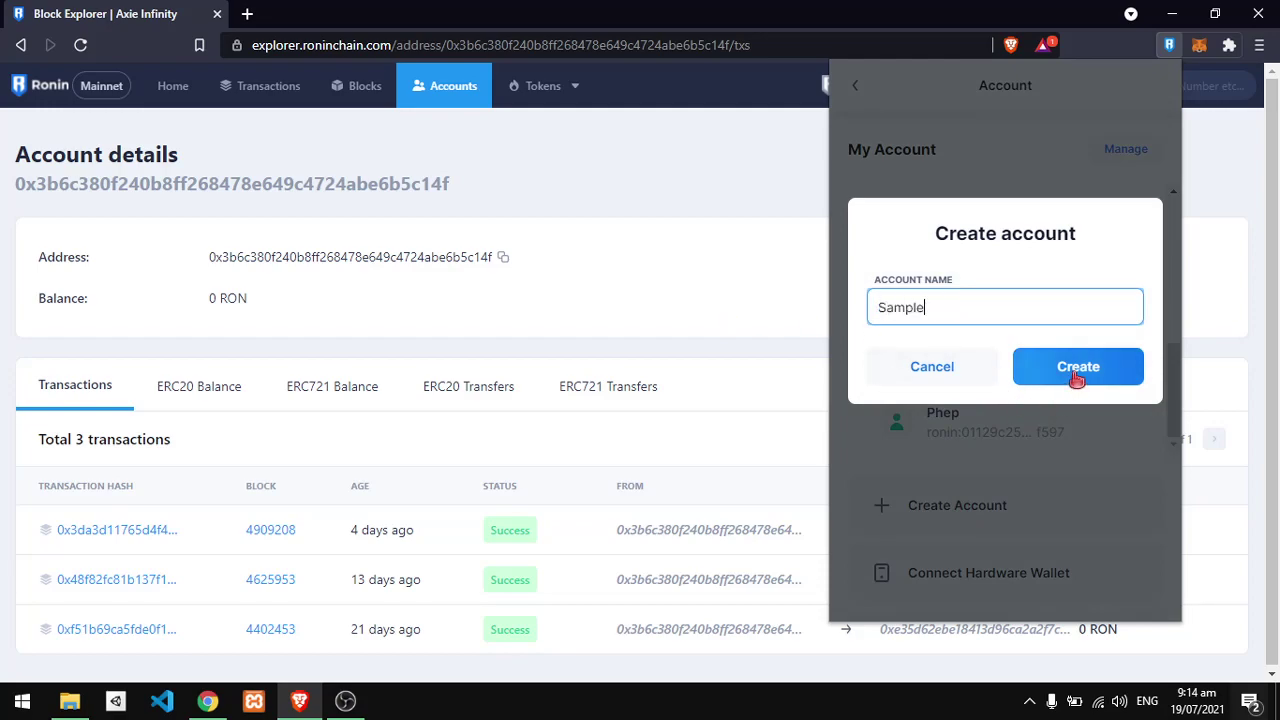
click(1079, 372)
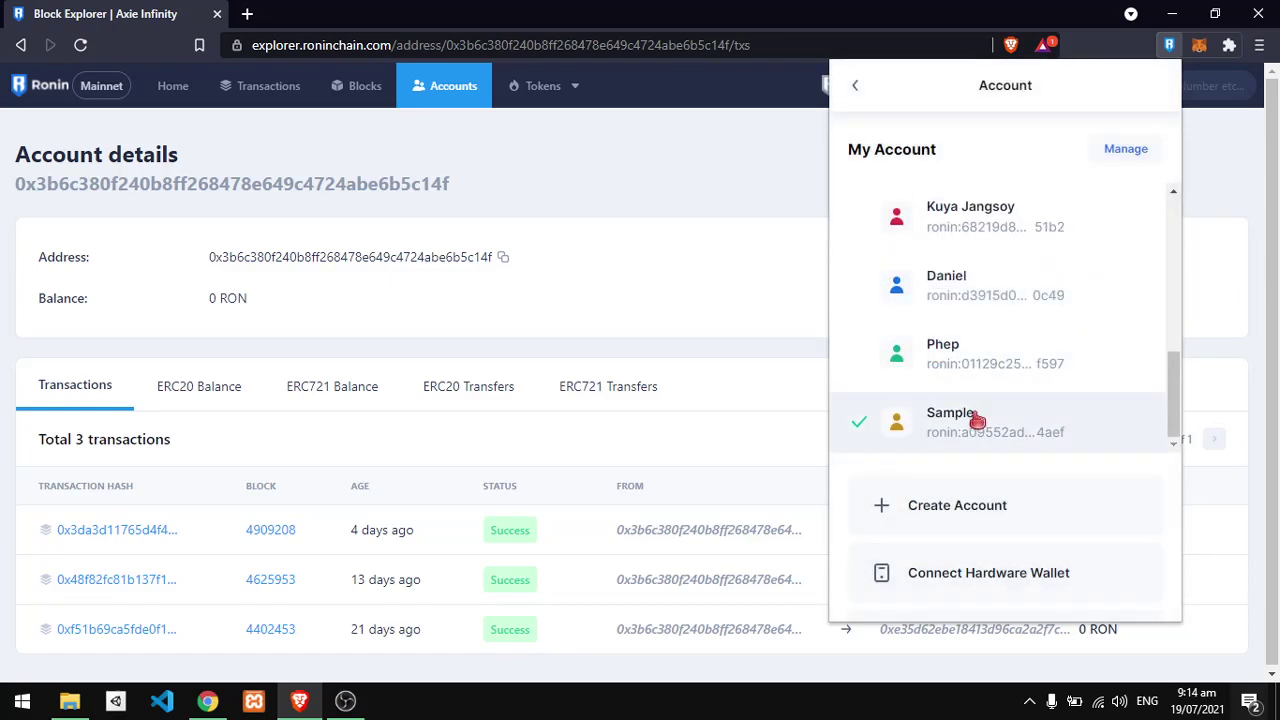
click(977, 421)
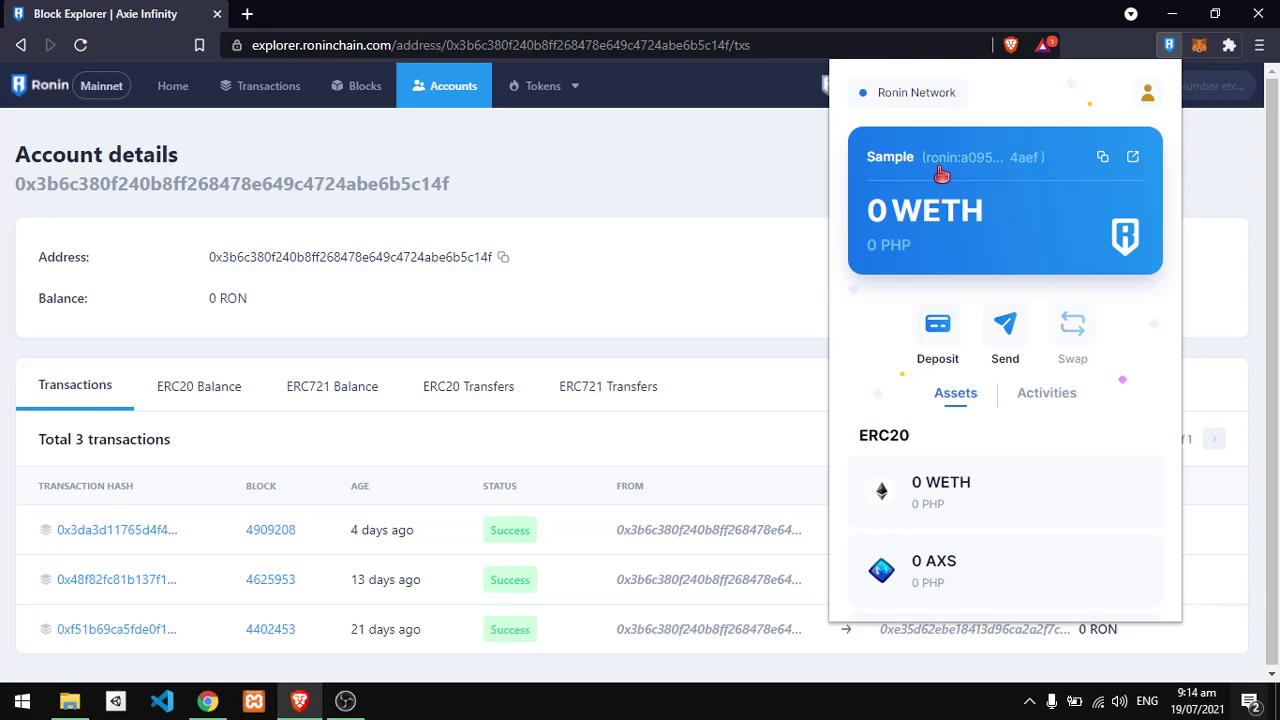
Step: Switch to the MetaMask wallet and unlock it with the account password
click(1168, 50)
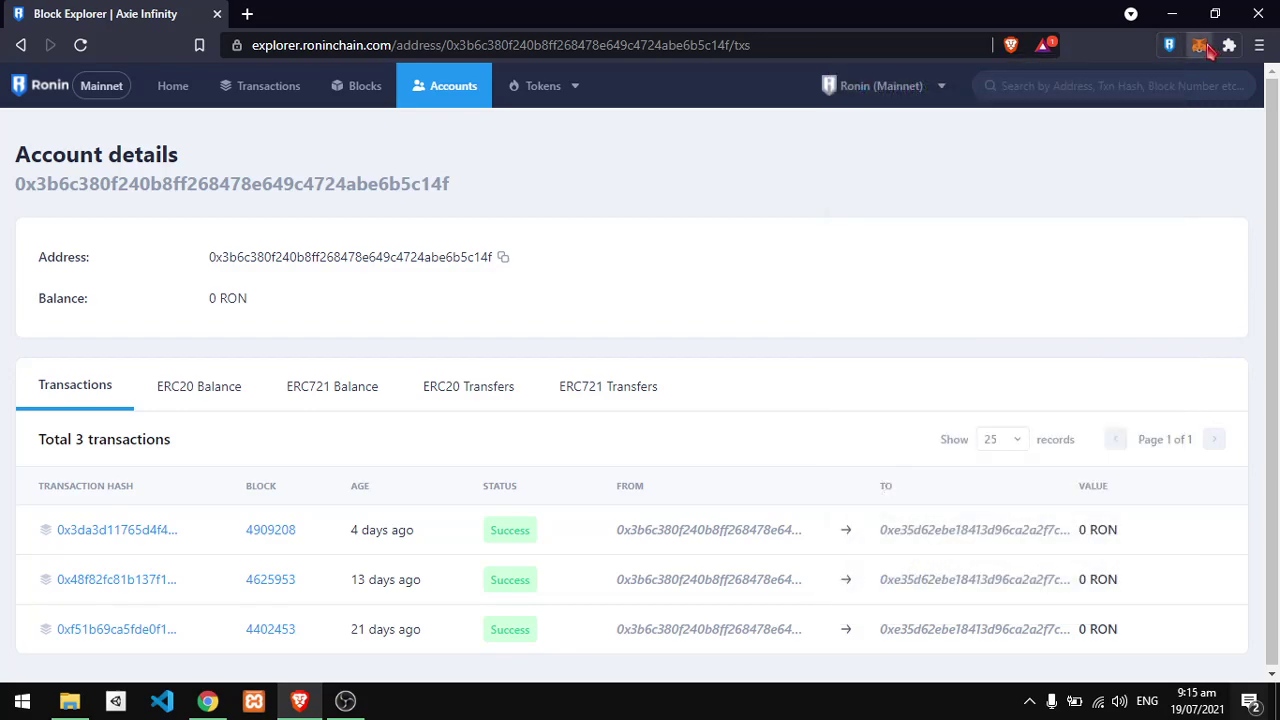
click(1200, 46)
text(***)
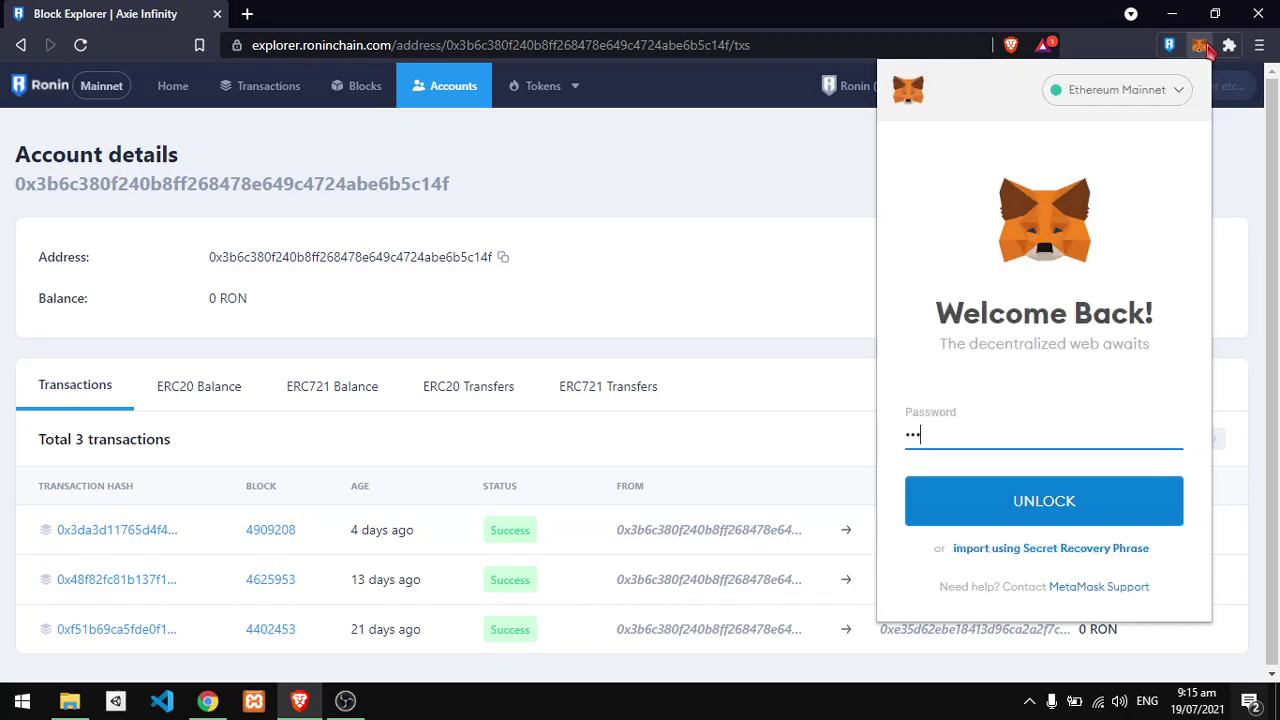
text(*****)
key(Return)
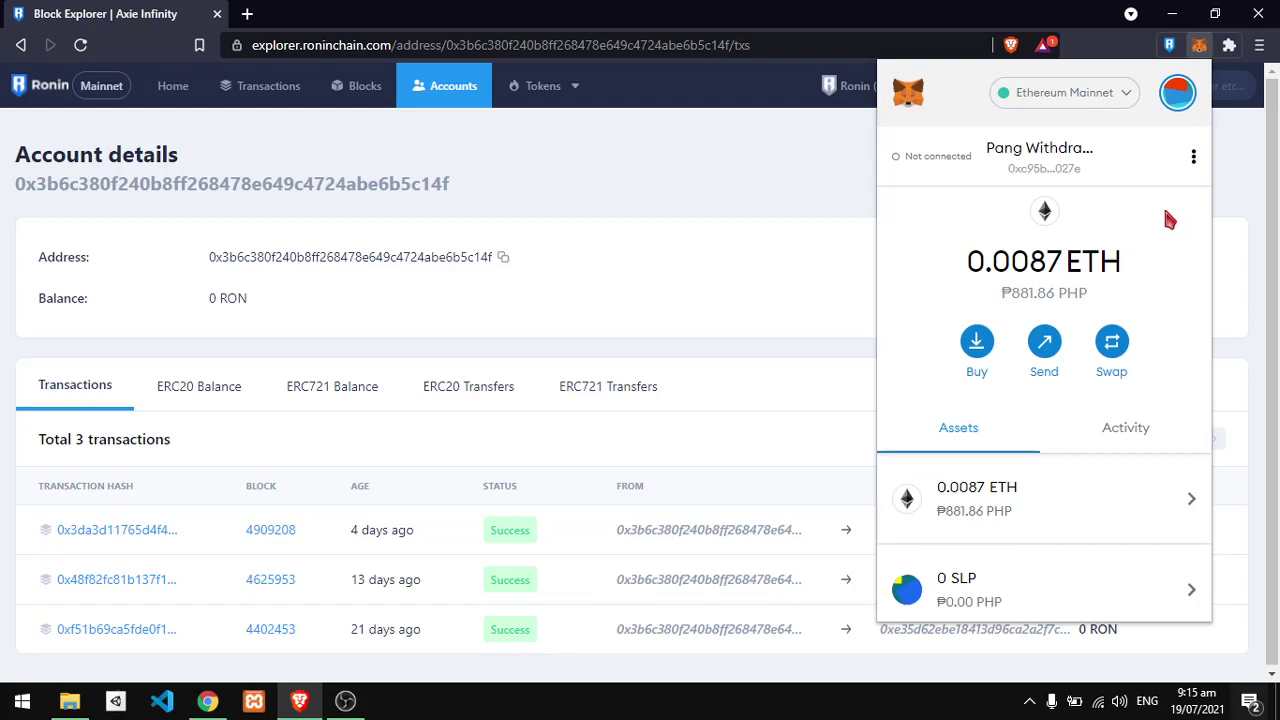
Step: Create a new MetaMask account named Sample and close the wallet
scroll(1060, 411, down, 2)
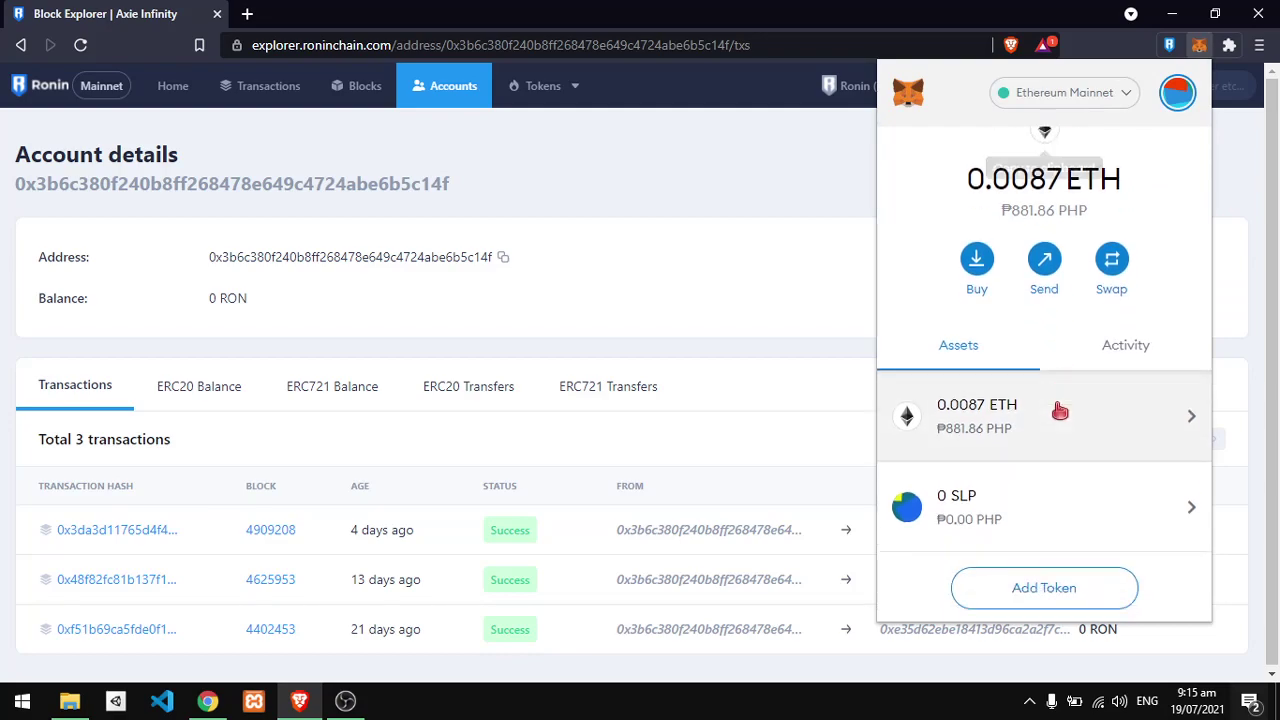
click(1179, 105)
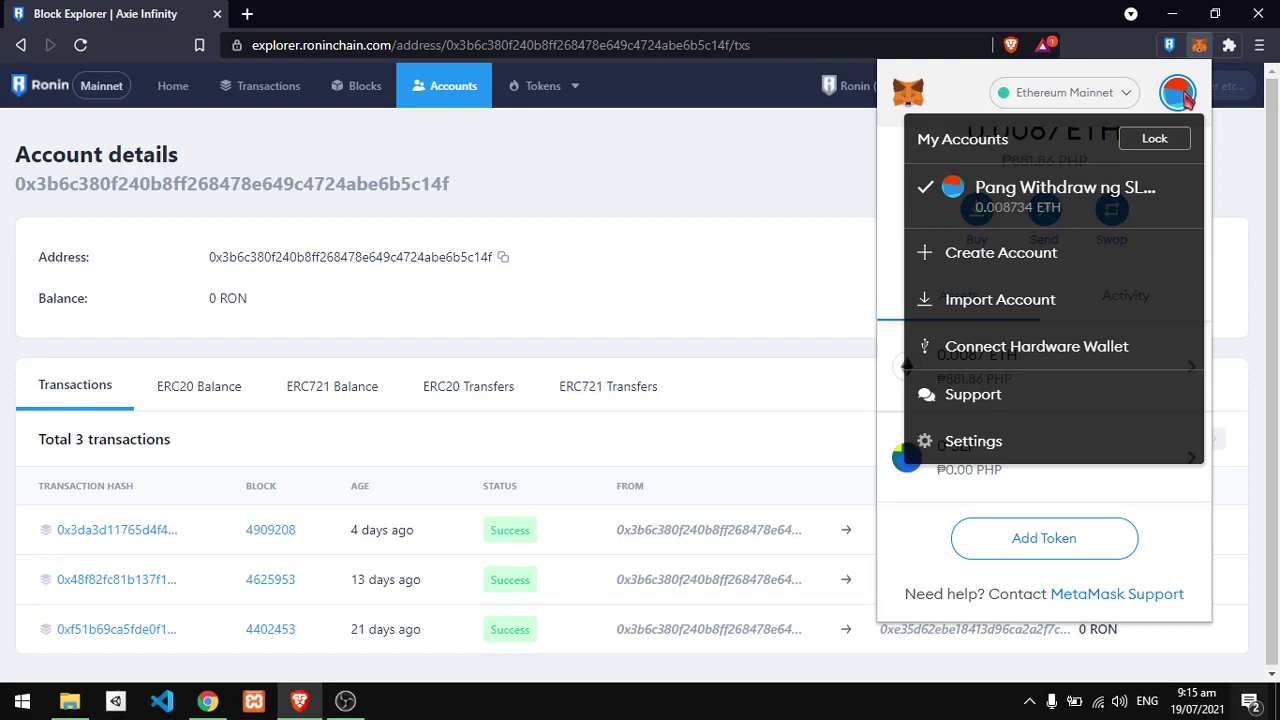
click(1002, 262)
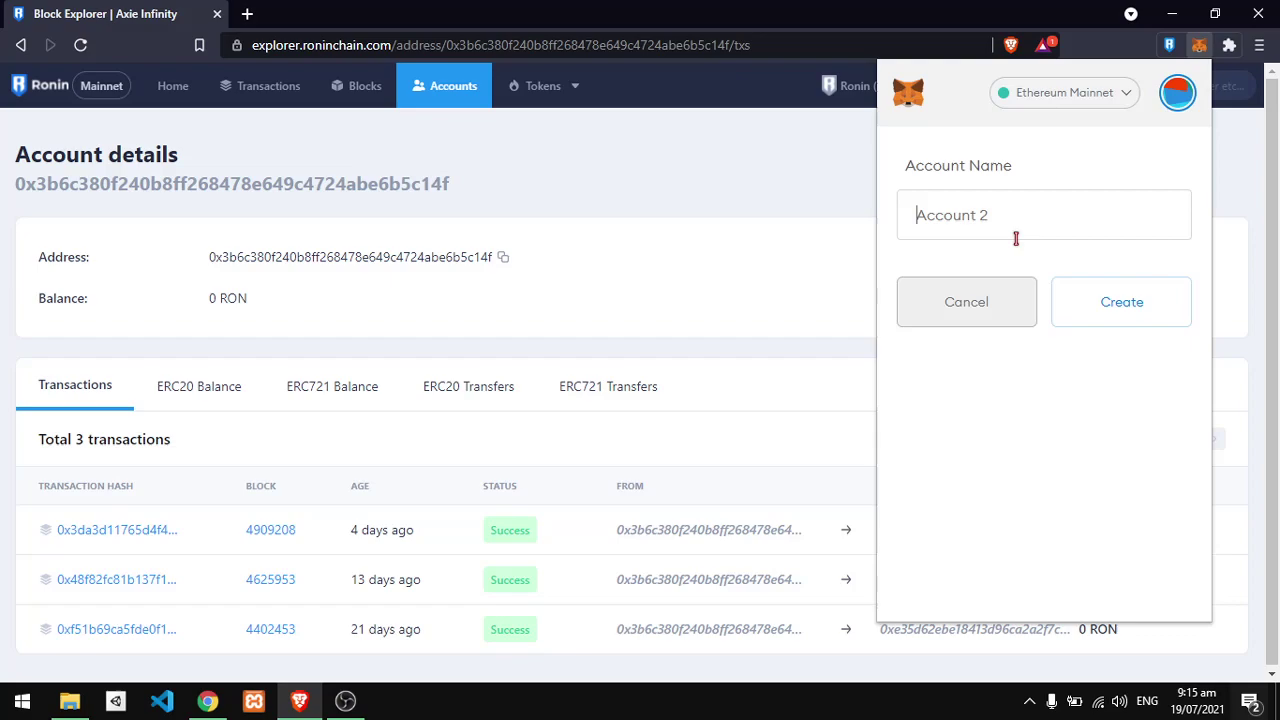
text(Sample)
click(1132, 296)
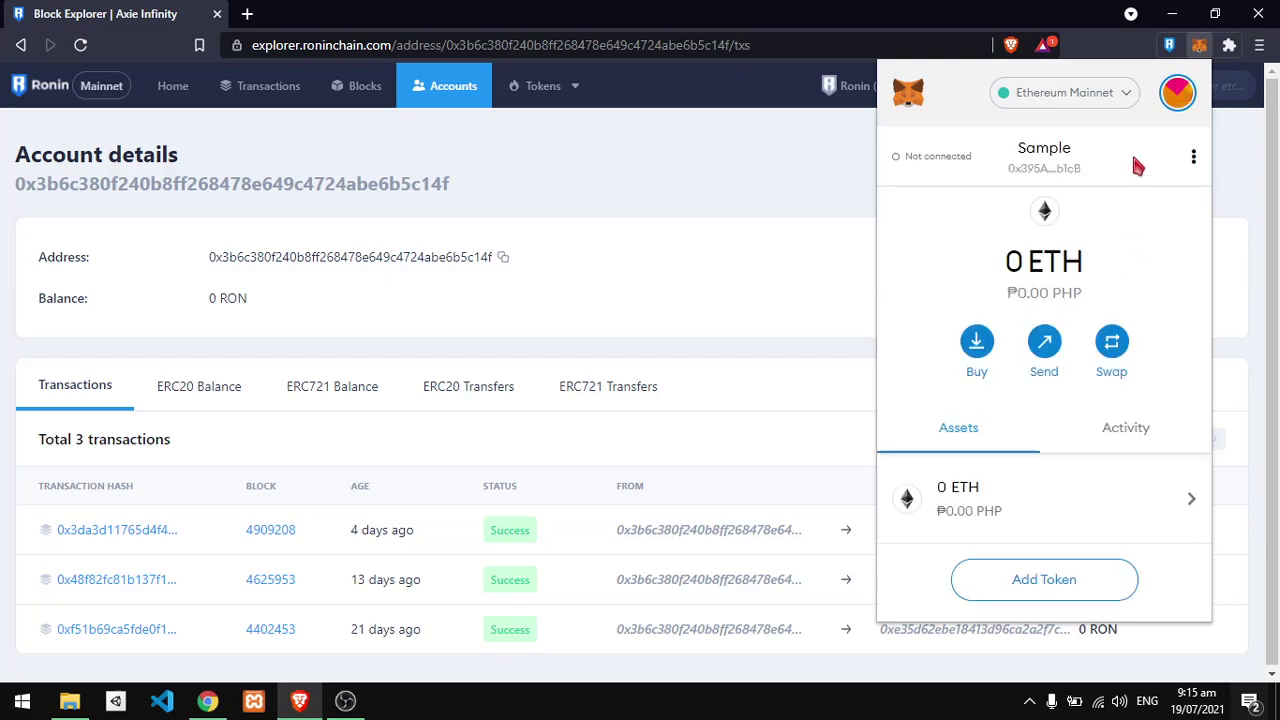
click(1197, 47)
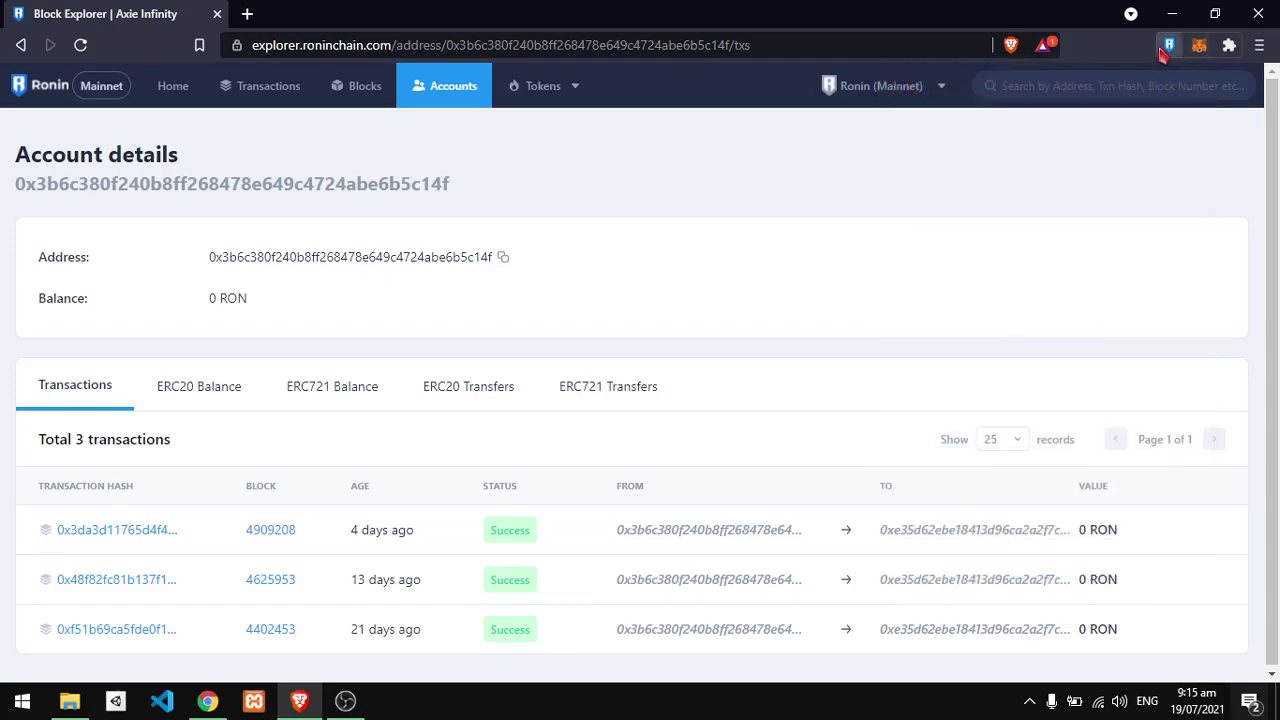
Step: Review the Sample account in the Ronin Wallet and return to MetaMask
click(1166, 48)
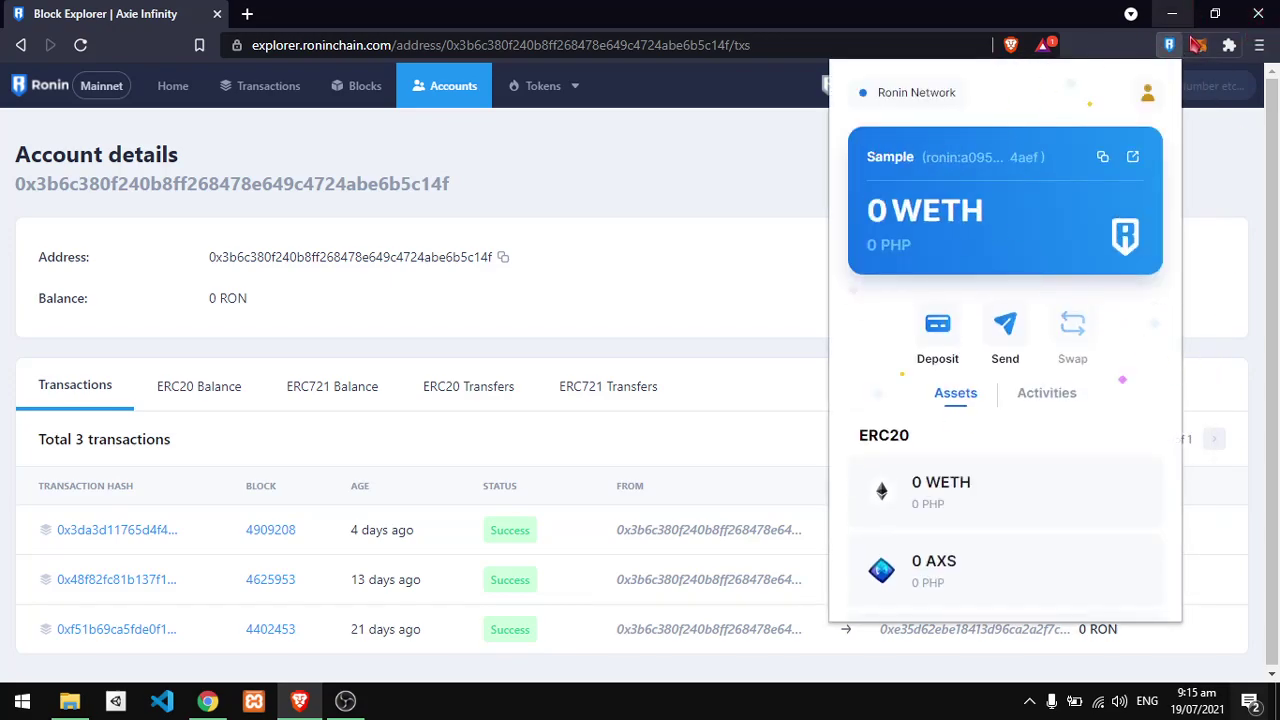
click(1201, 50)
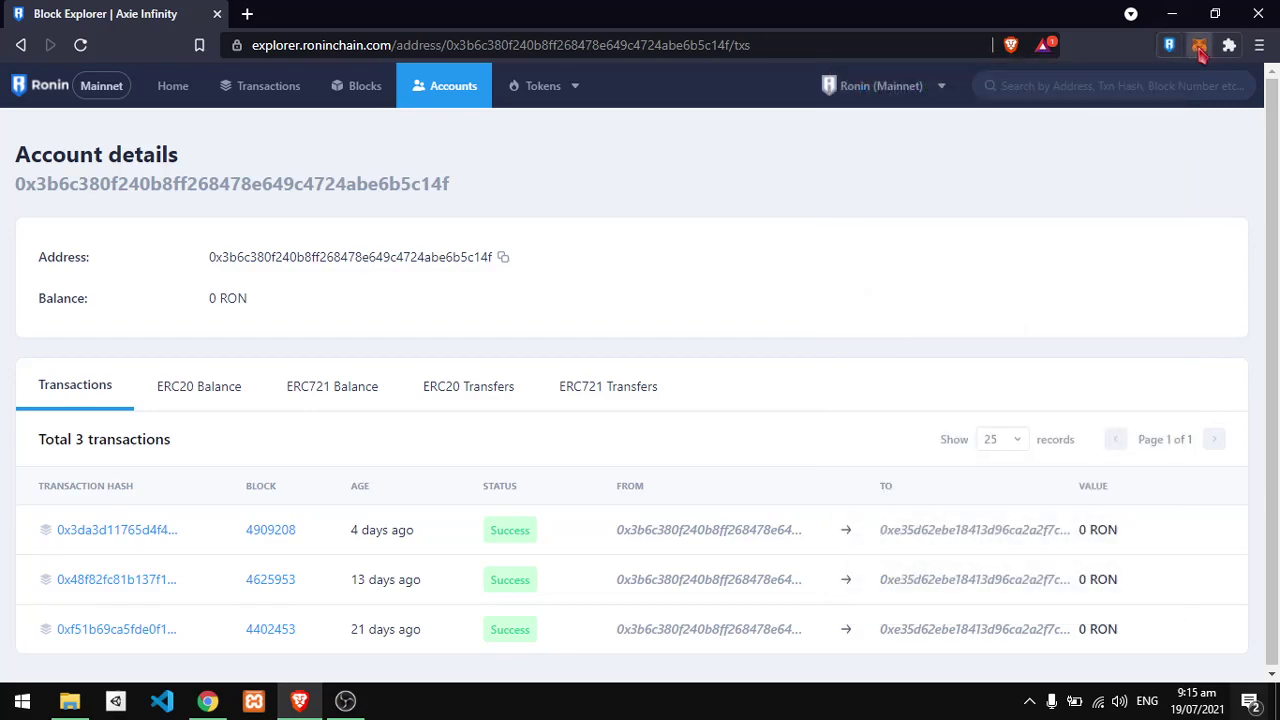
click(1201, 50)
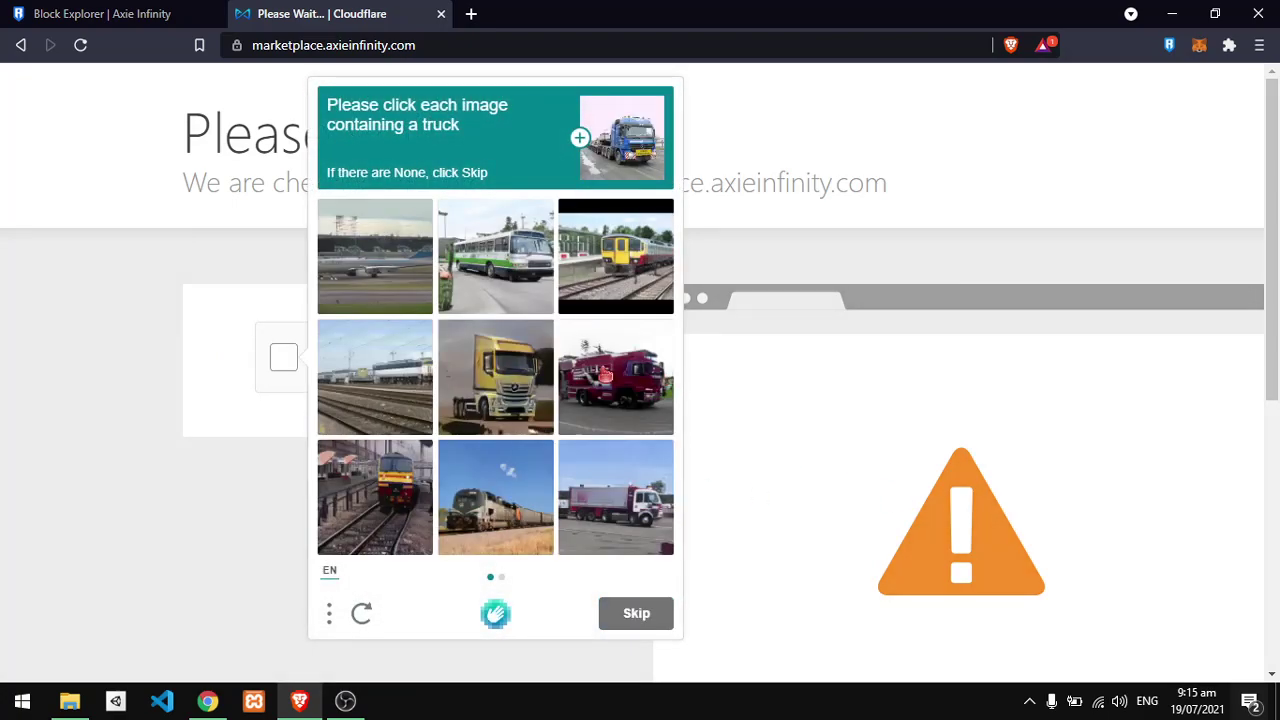
Step: Try to answer the marketplace's human-verification challenge by selecting the images that contain a truck
click(519, 408)
click(519, 408)
click(519, 408)
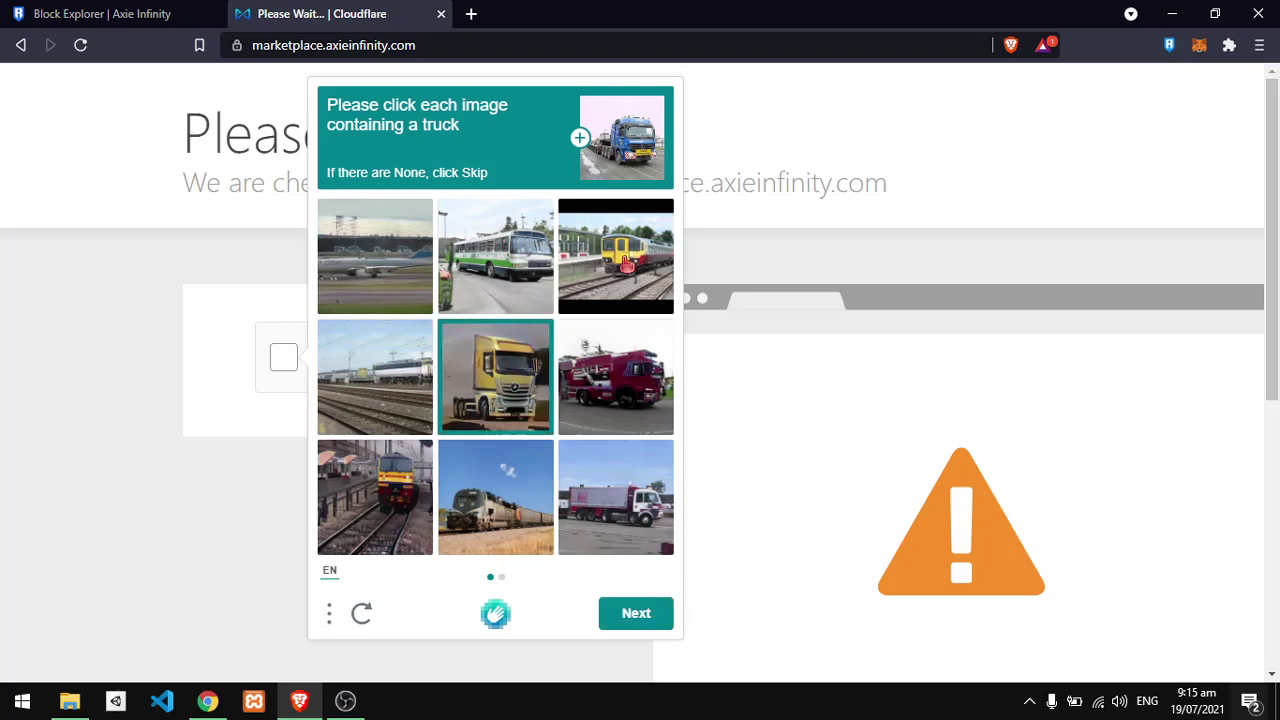
click(628, 368)
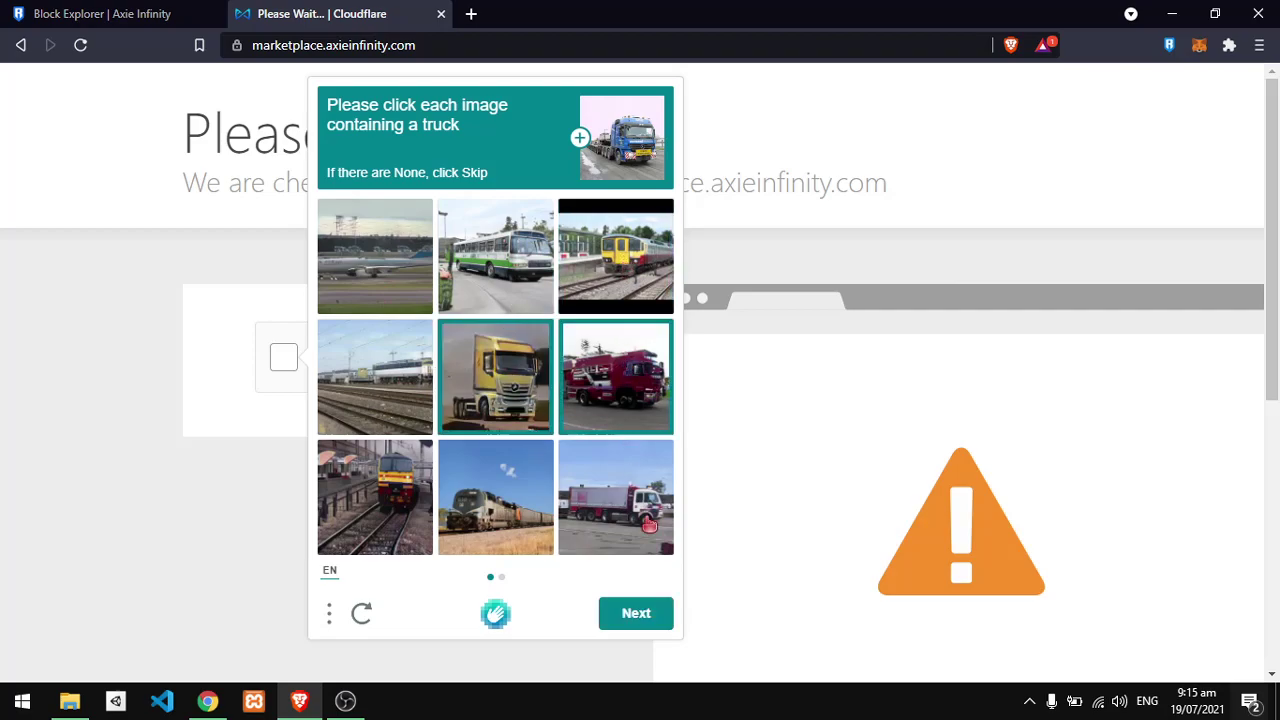
click(650, 521)
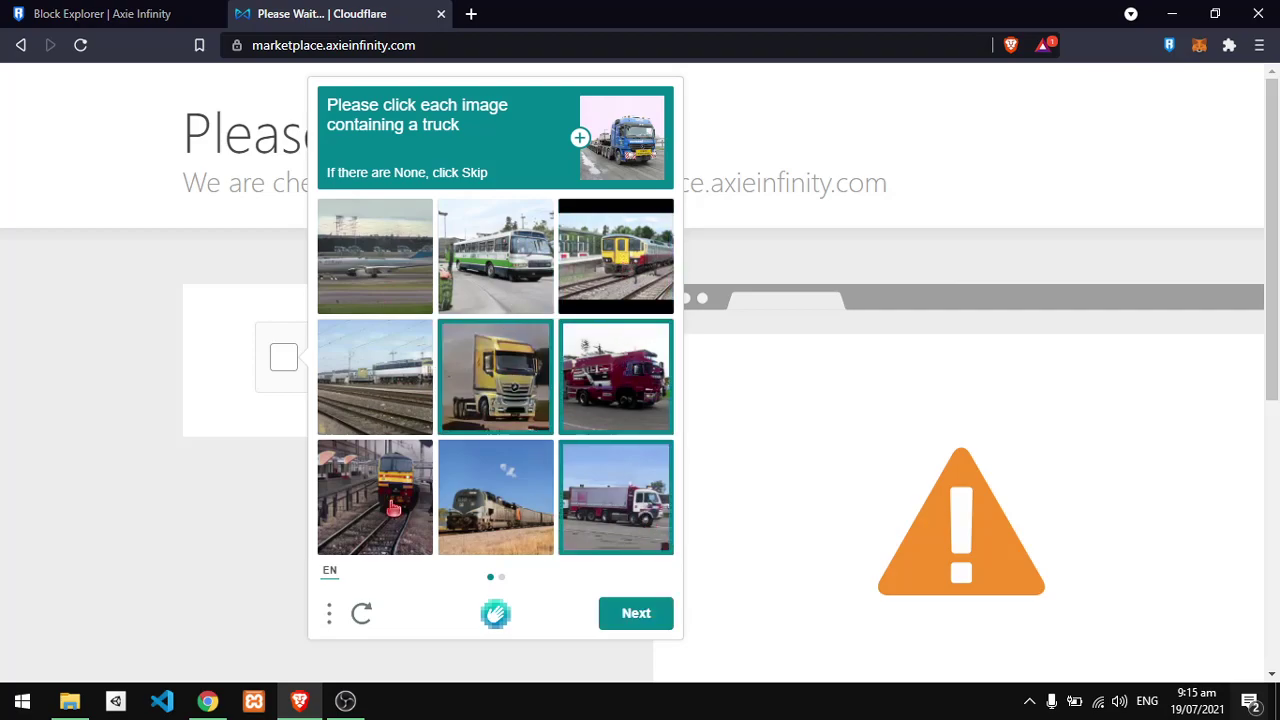
click(645, 613)
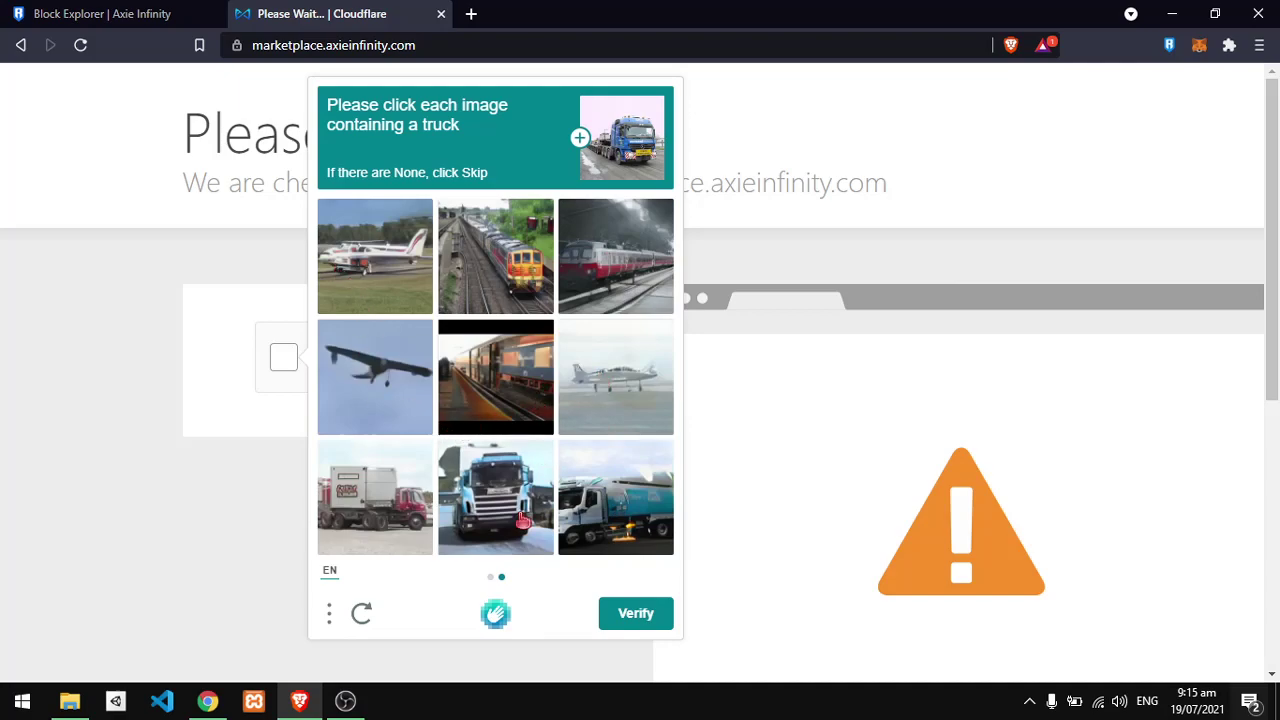
click(480, 507)
click(329, 512)
click(702, 512)
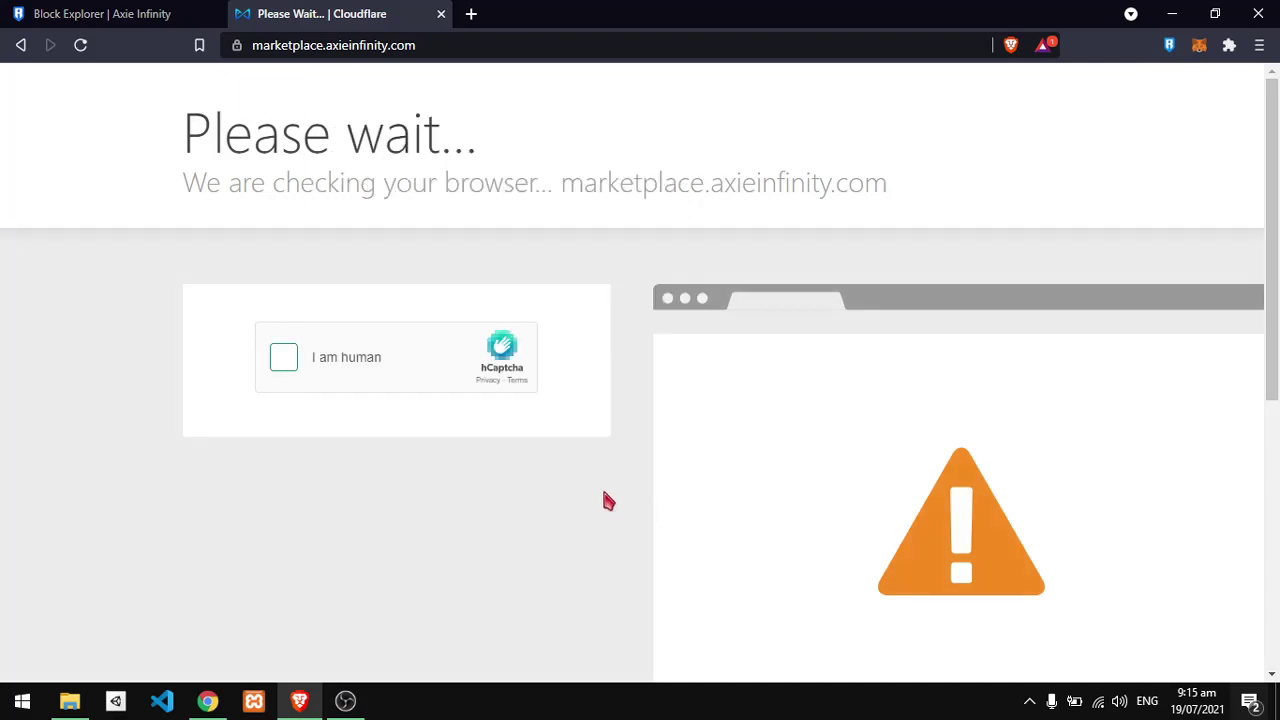
Step: Restart the human check and try to answer the airplane challenge, submitting both image sets with the trucks selected
click(288, 363)
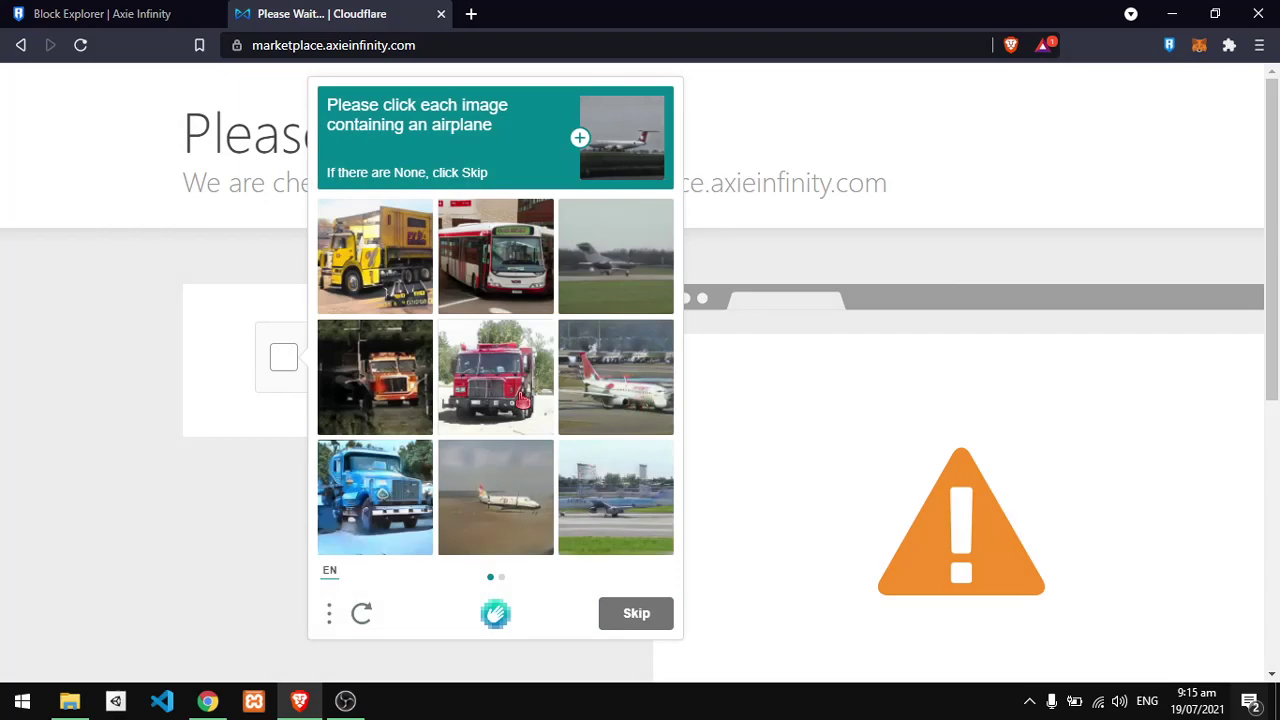
click(520, 402)
click(345, 402)
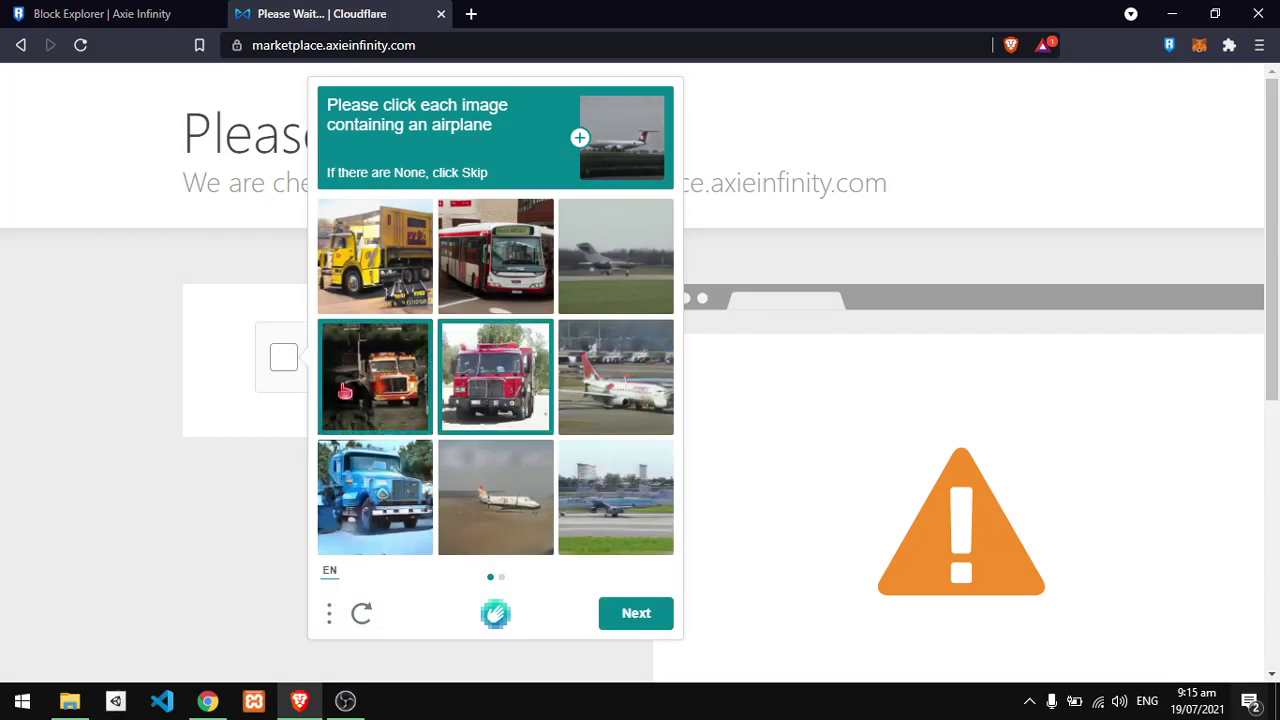
click(401, 547)
click(400, 220)
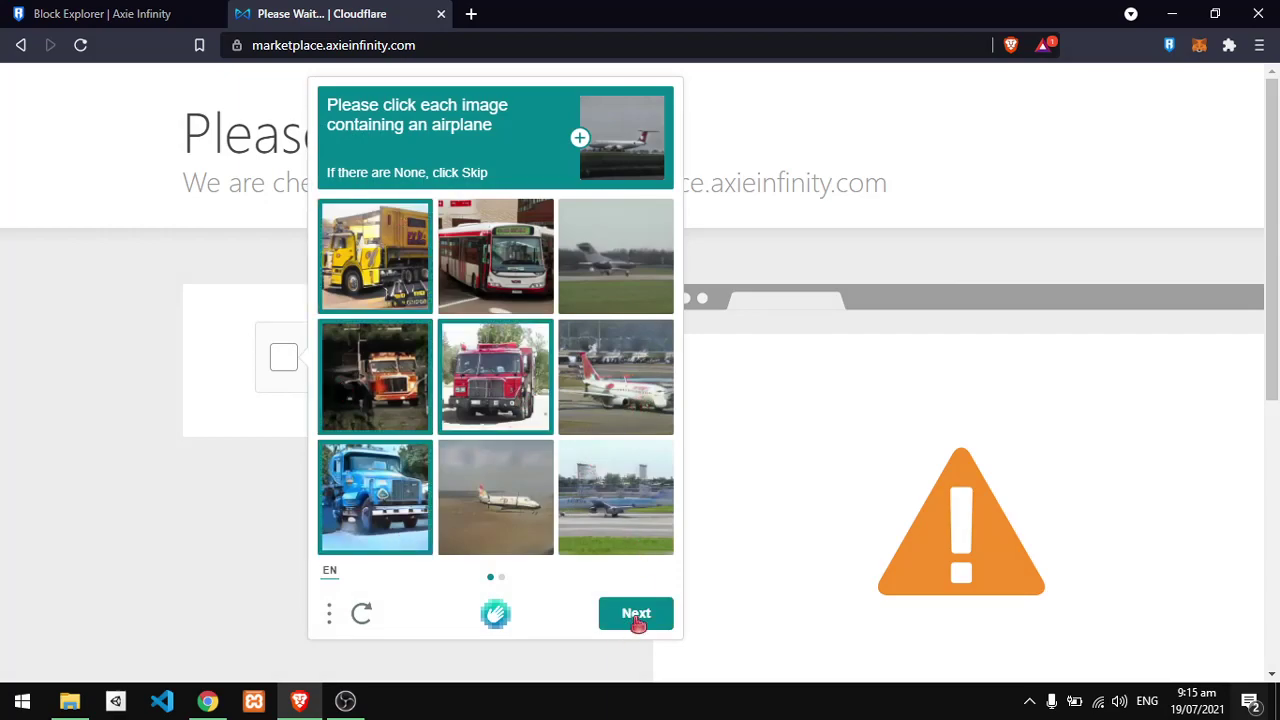
click(632, 622)
click(519, 495)
click(609, 487)
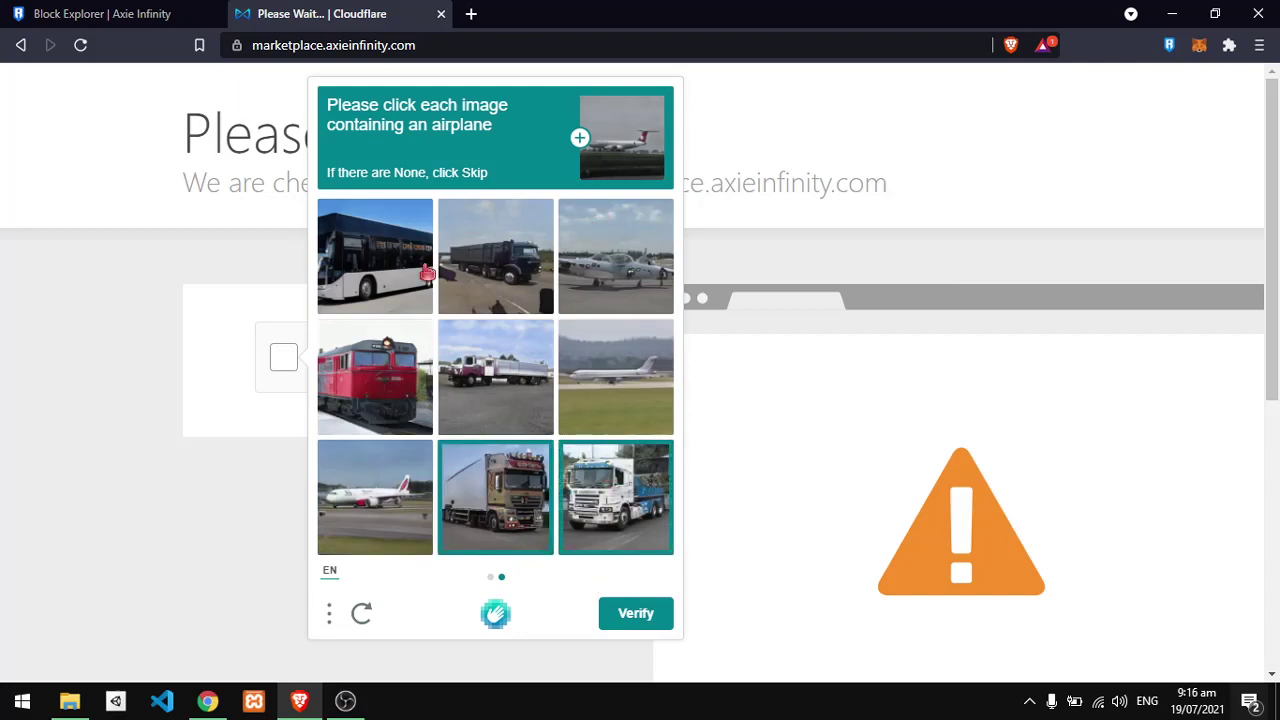
click(484, 280)
click(512, 394)
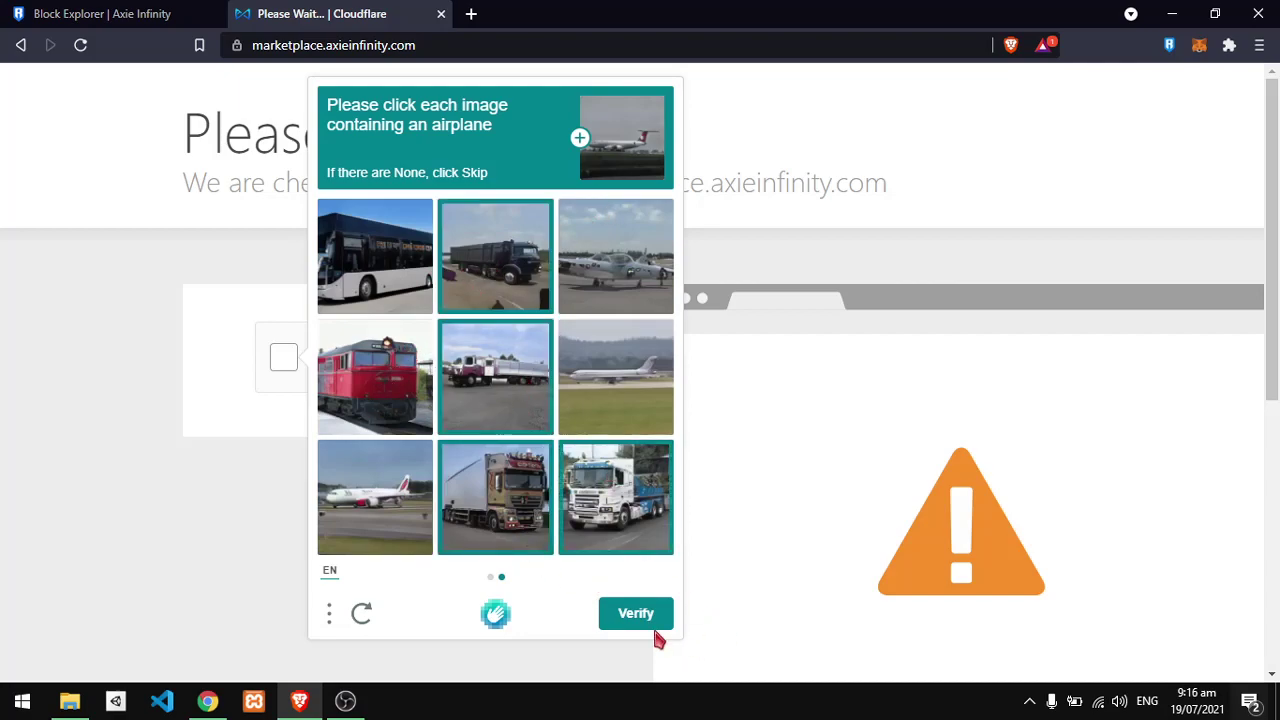
click(648, 622)
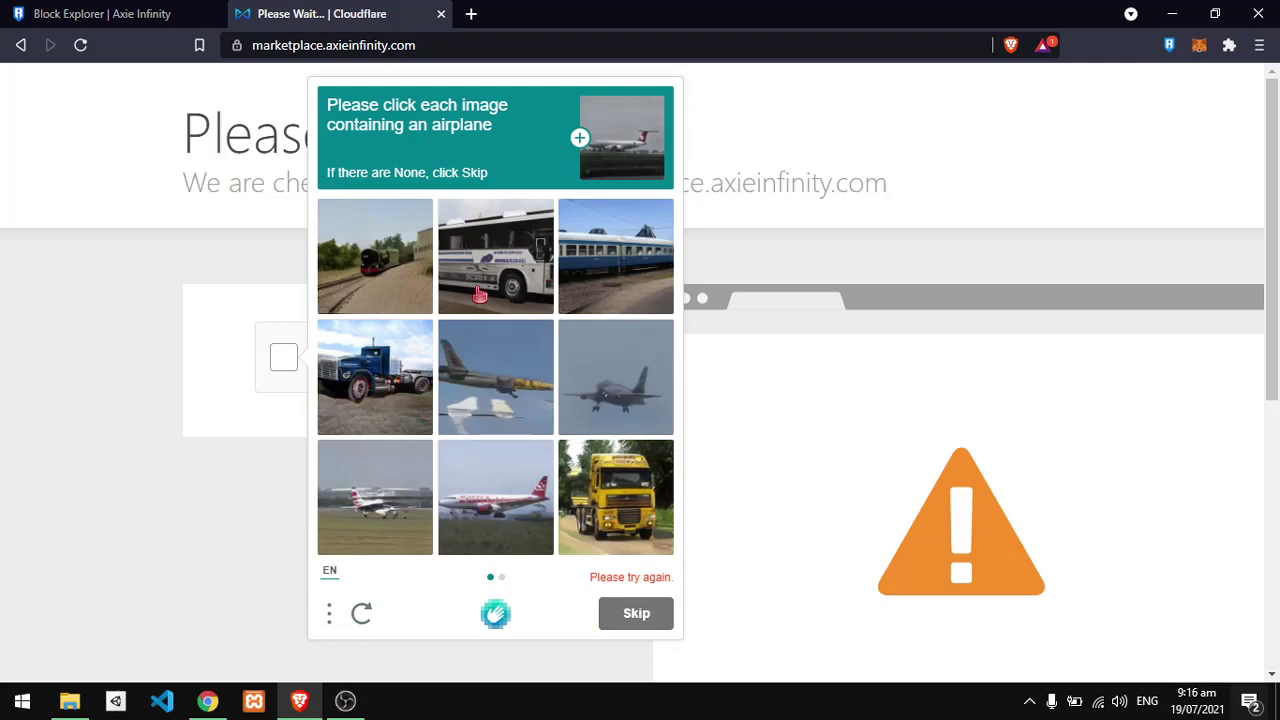
Step: Retry the airplane challenge with the blue and yellow trucks selected in the first set and the fire truck in the second
click(383, 396)
click(592, 488)
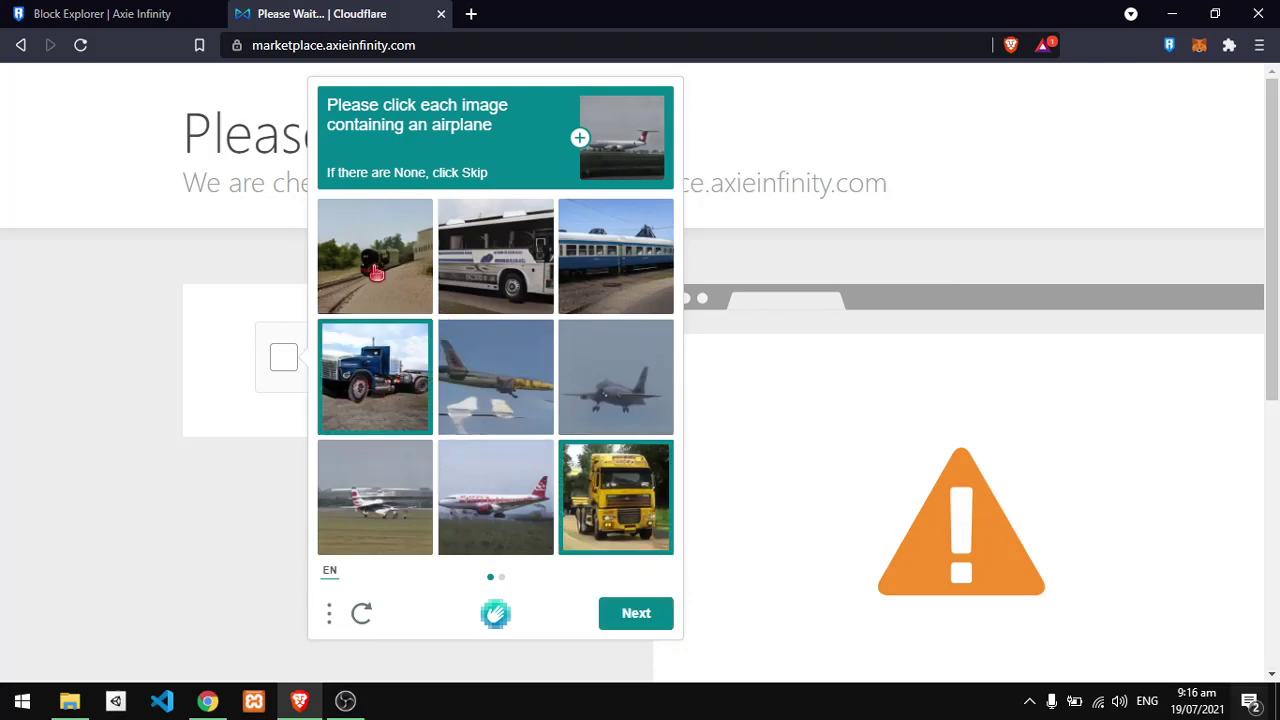
click(640, 613)
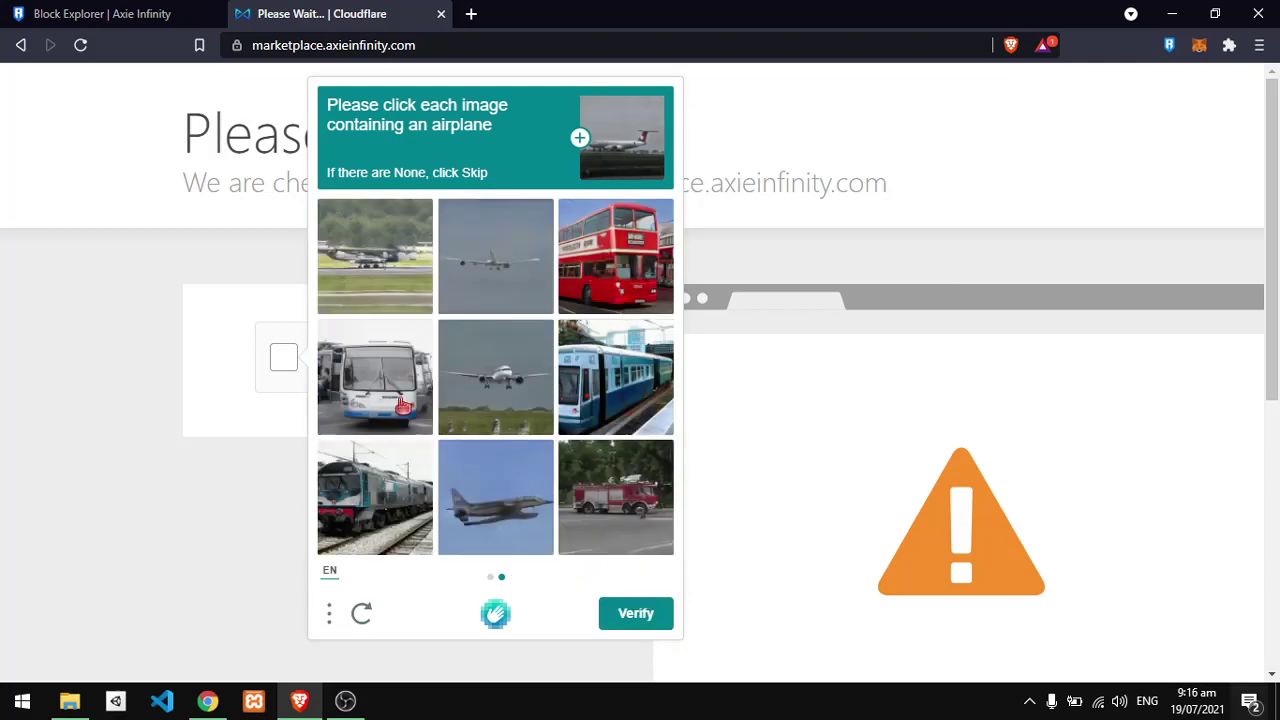
click(631, 510)
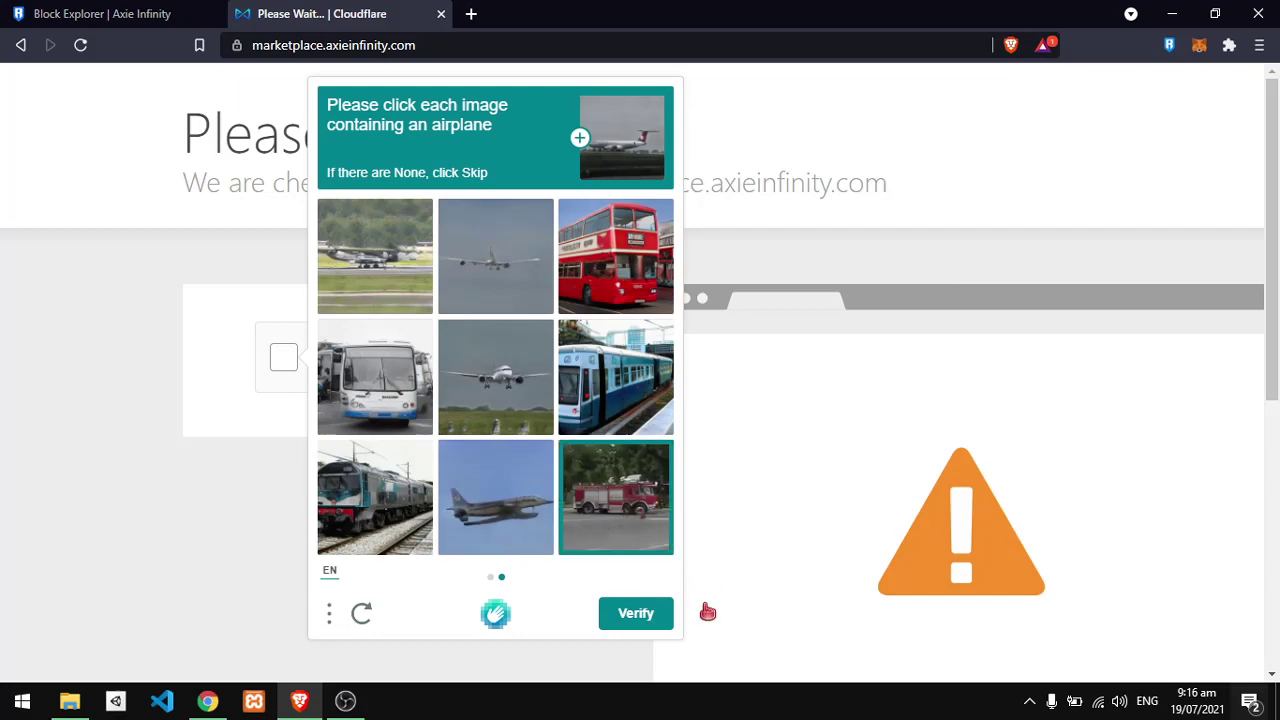
click(637, 614)
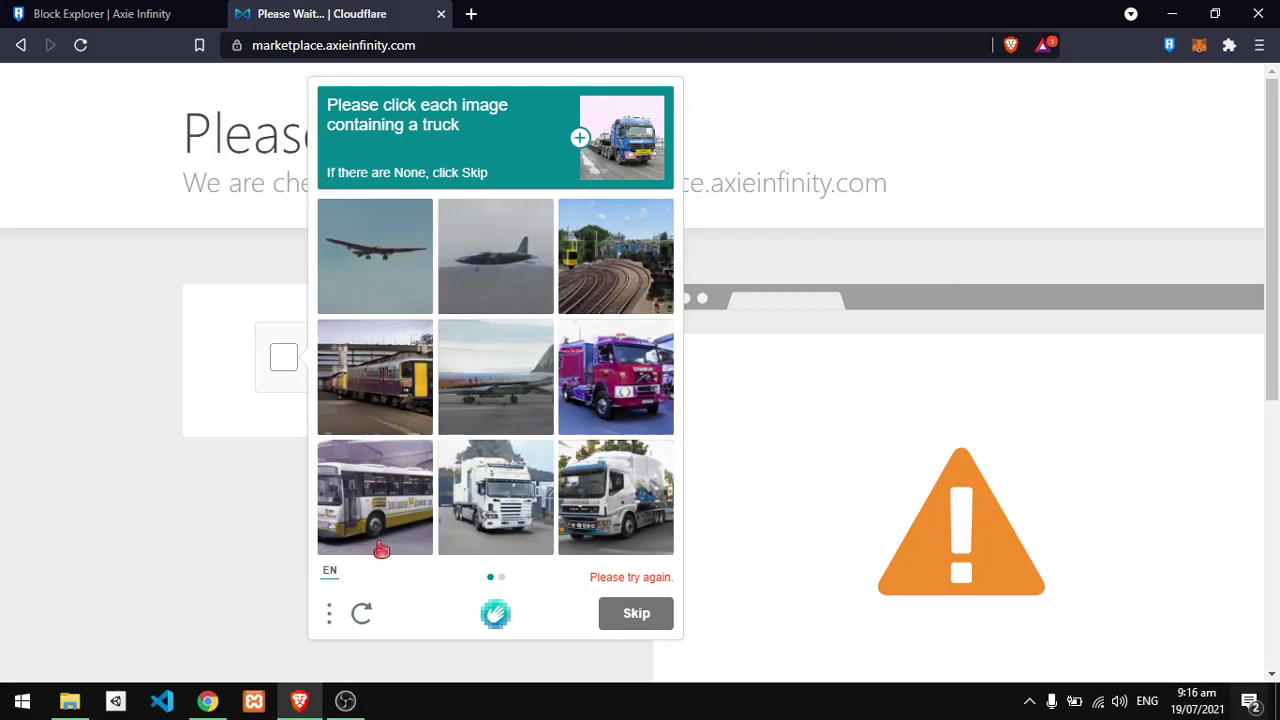
Step: Answer the truck challenge with the two white trucks and magenta truck in the first set, and the blue, fire and purple trucks in the second
click(660, 530)
click(484, 518)
click(640, 300)
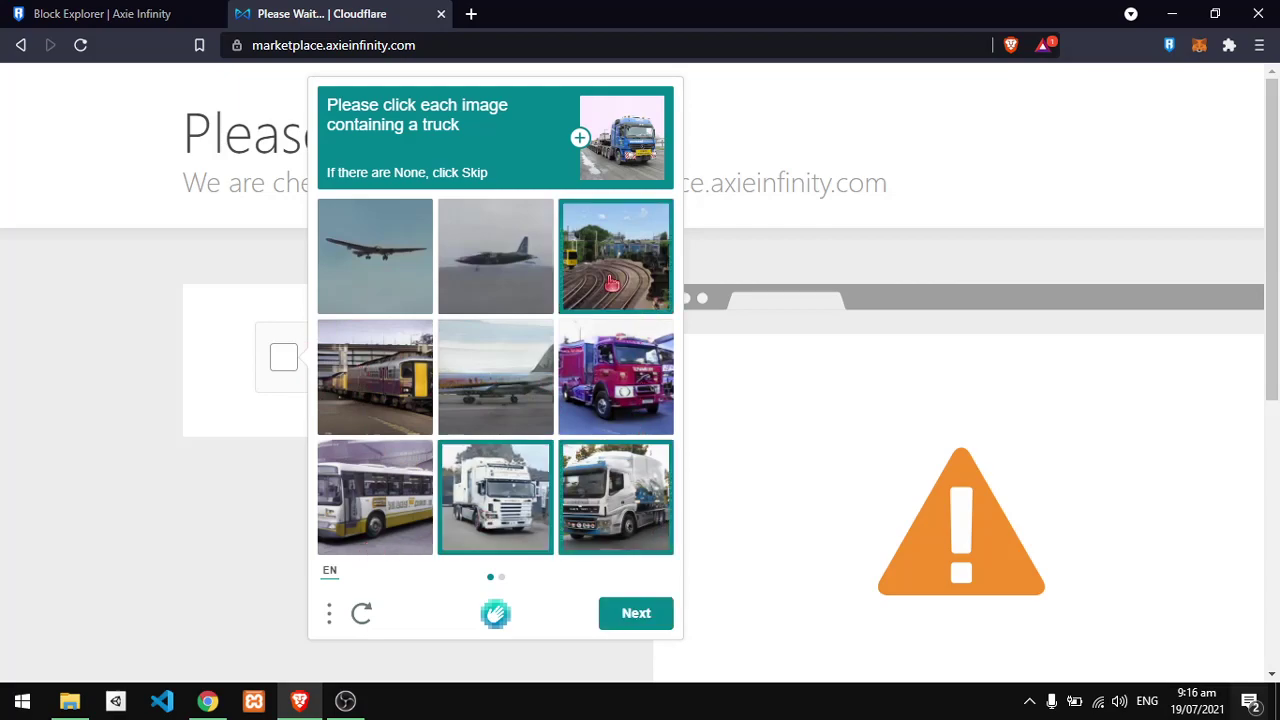
click(613, 285)
click(620, 400)
click(632, 614)
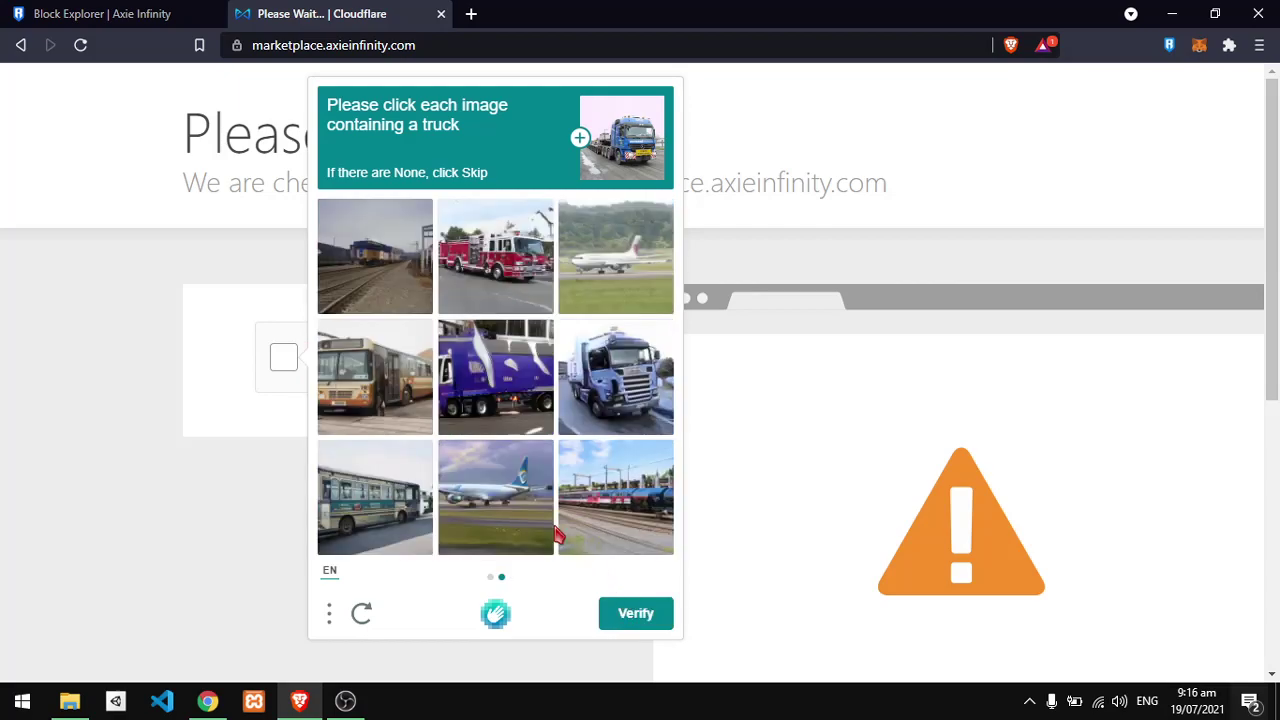
click(606, 396)
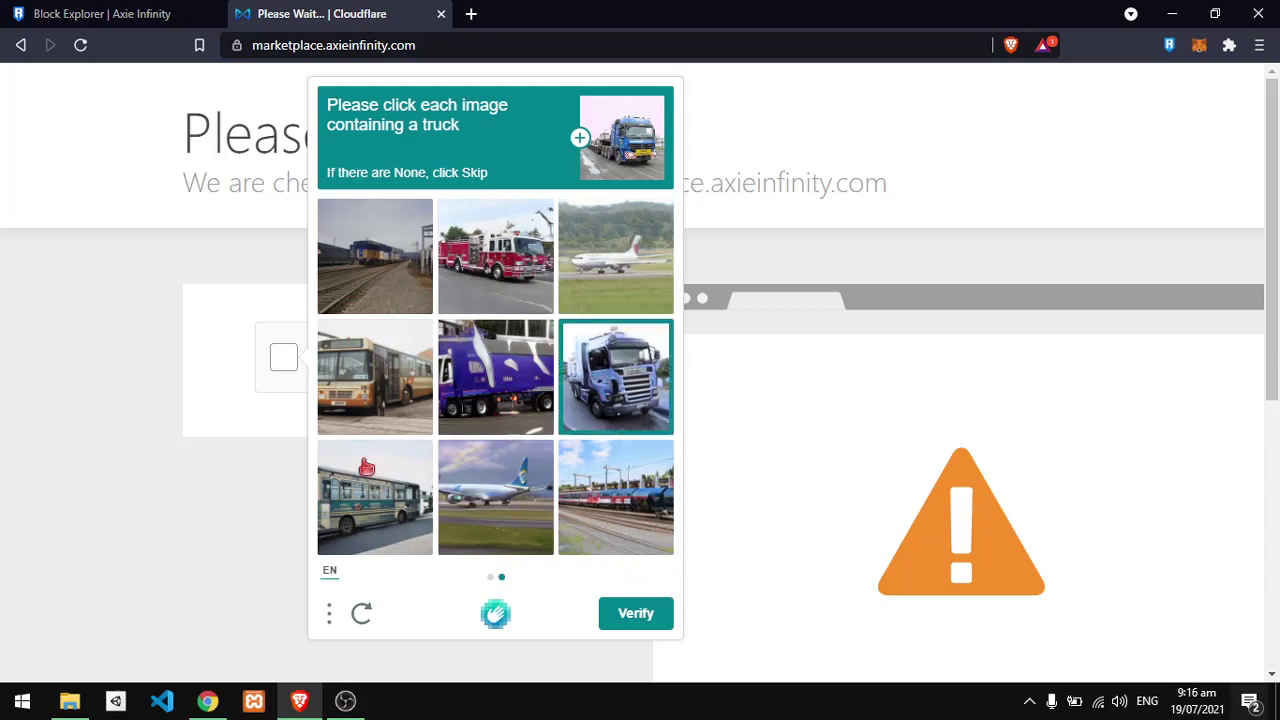
click(501, 266)
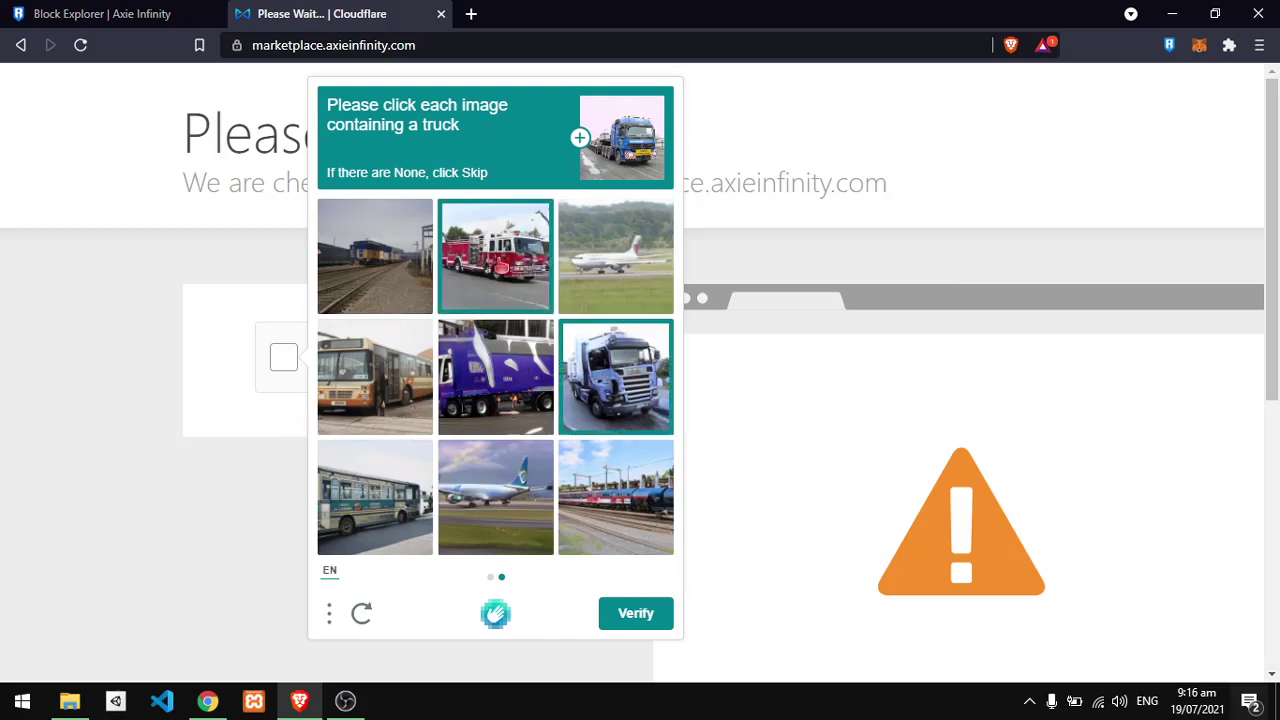
click(509, 398)
click(633, 628)
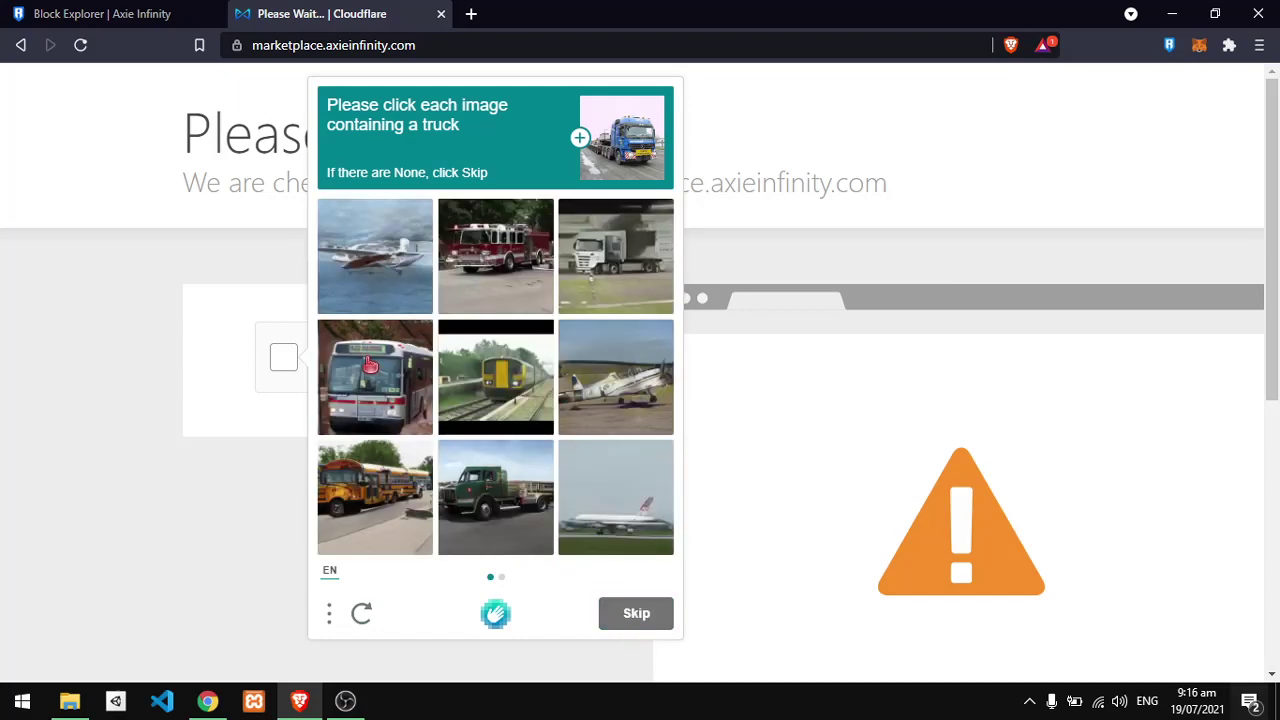
Step: Complete the human check by selecting the fire, white and green trucks in the first set, and the blue, dark and fire trucks in the second
click(495, 265)
click(586, 270)
click(510, 472)
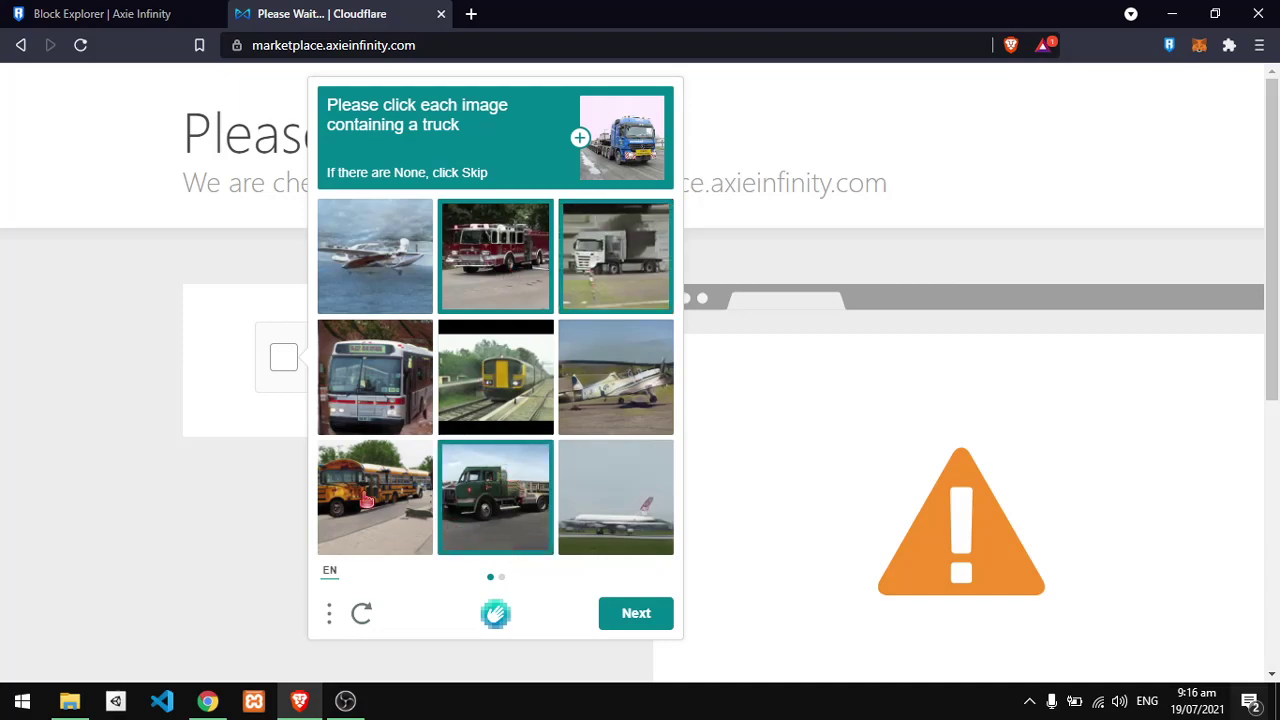
click(636, 612)
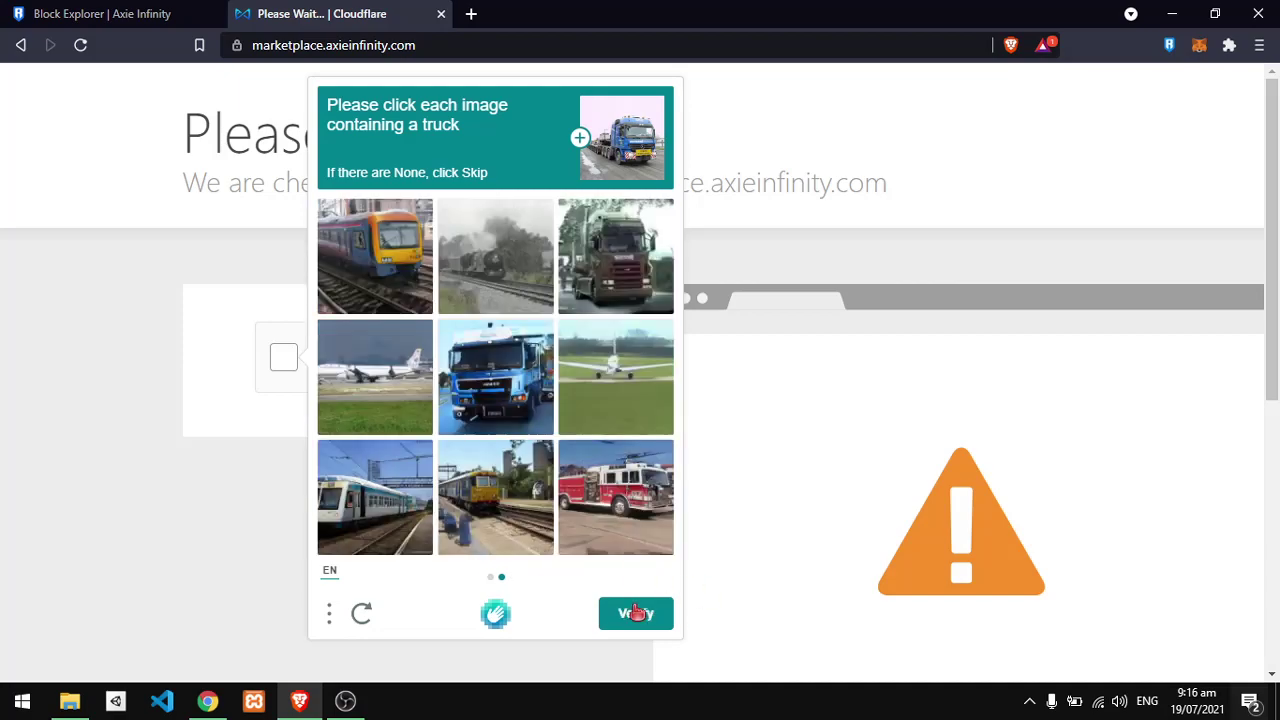
click(480, 392)
click(640, 250)
click(638, 510)
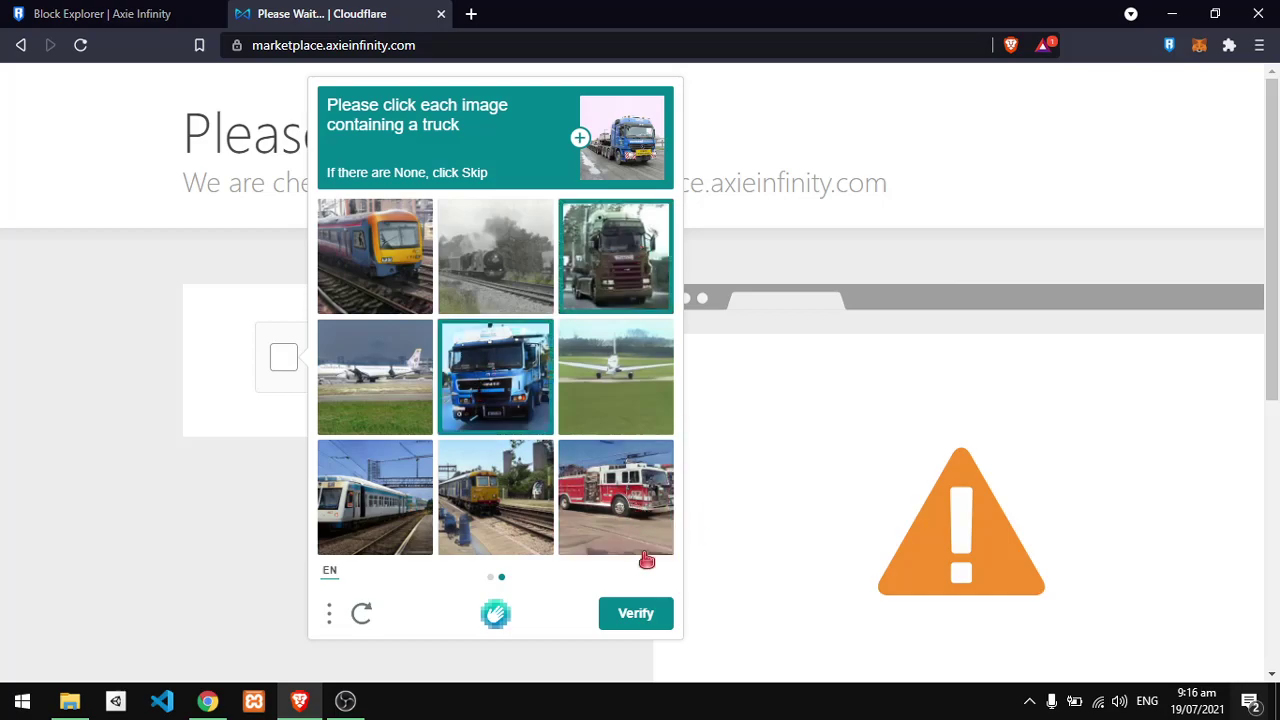
click(644, 624)
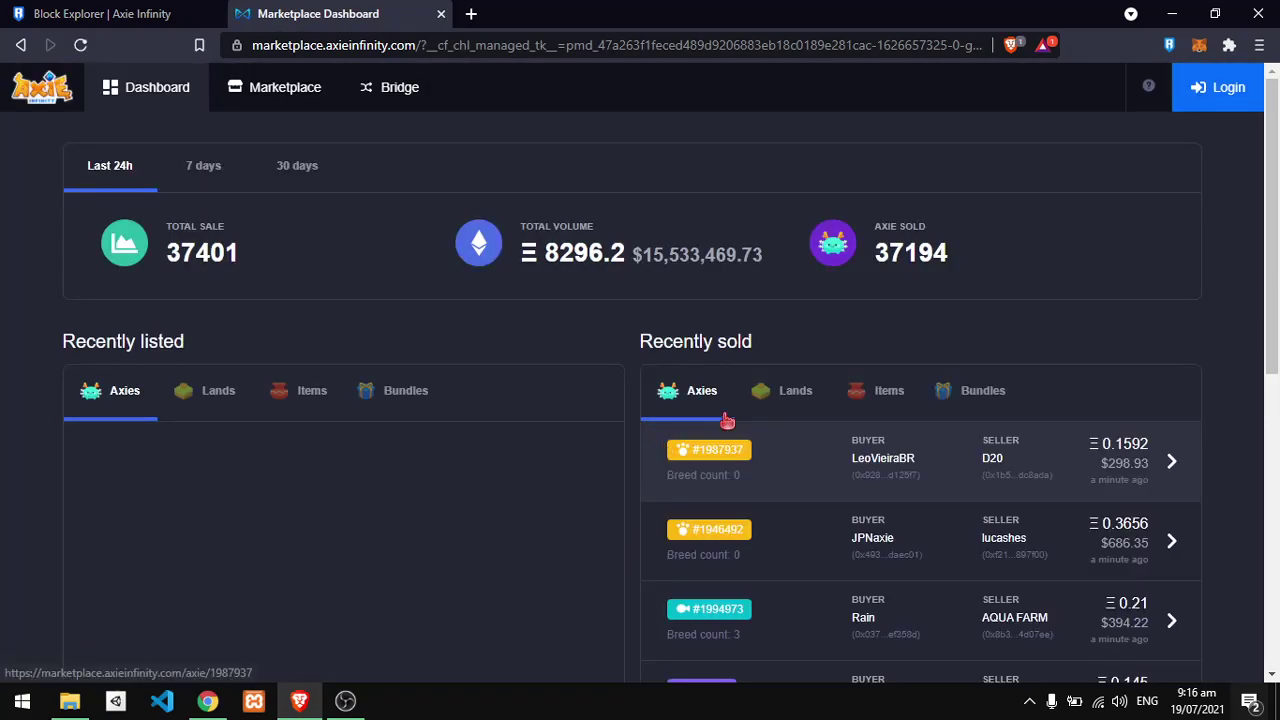
Step: Log in to the marketplace with the Ronin Wallet and confirm the signature request for the Sample account
click(1240, 87)
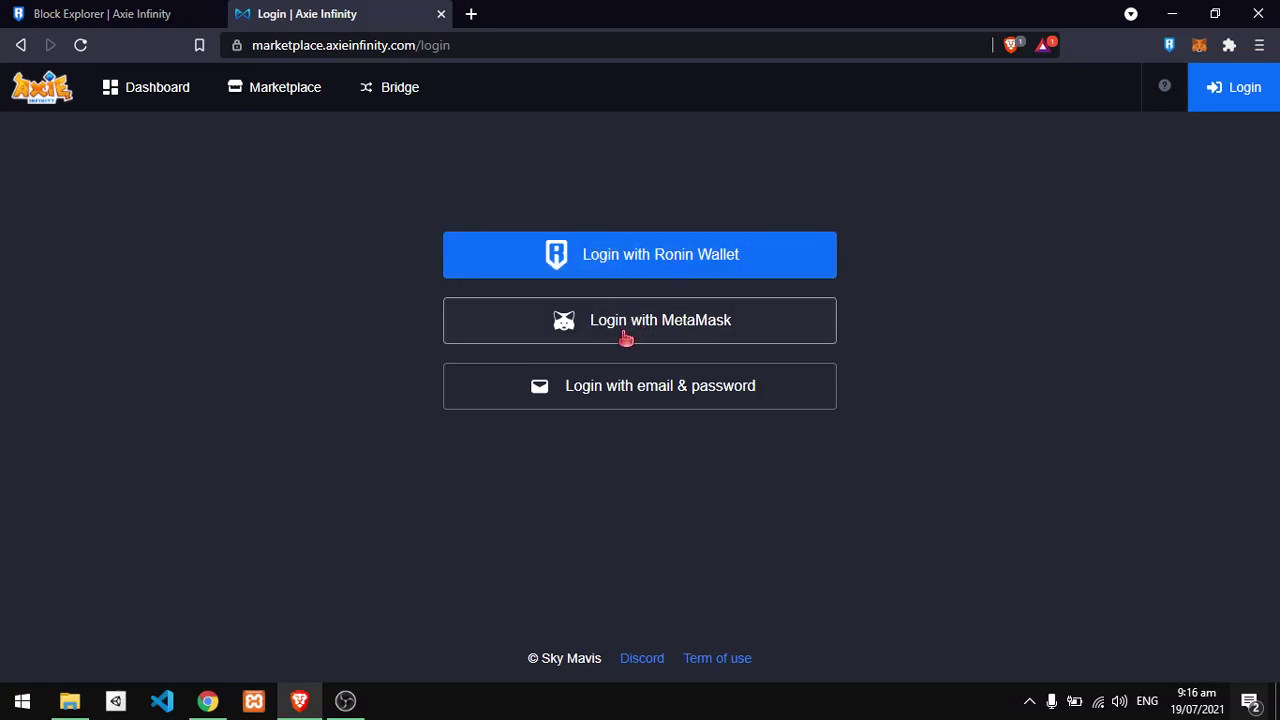
click(686, 255)
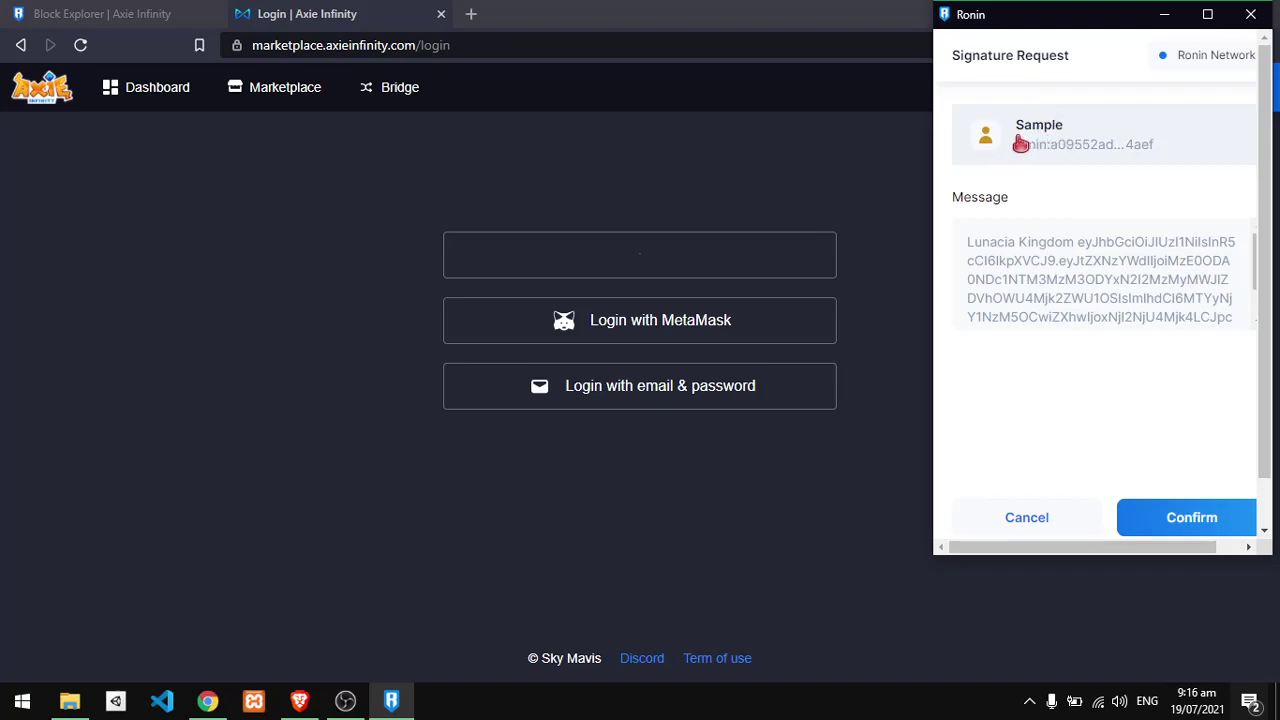
scroll(1100, 280, down, 1)
click(1178, 528)
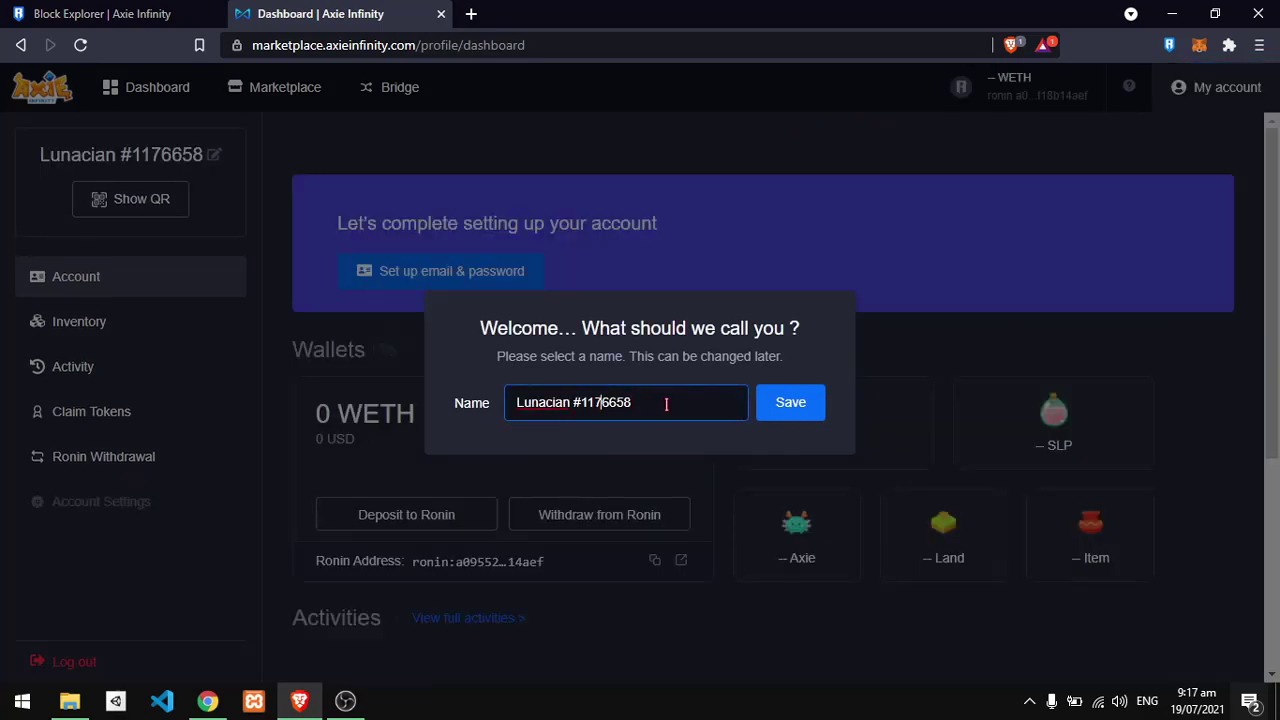
Step: Set the marketplace profile name to "Sample Axie account" and save it
text(Sanmple Axie account)
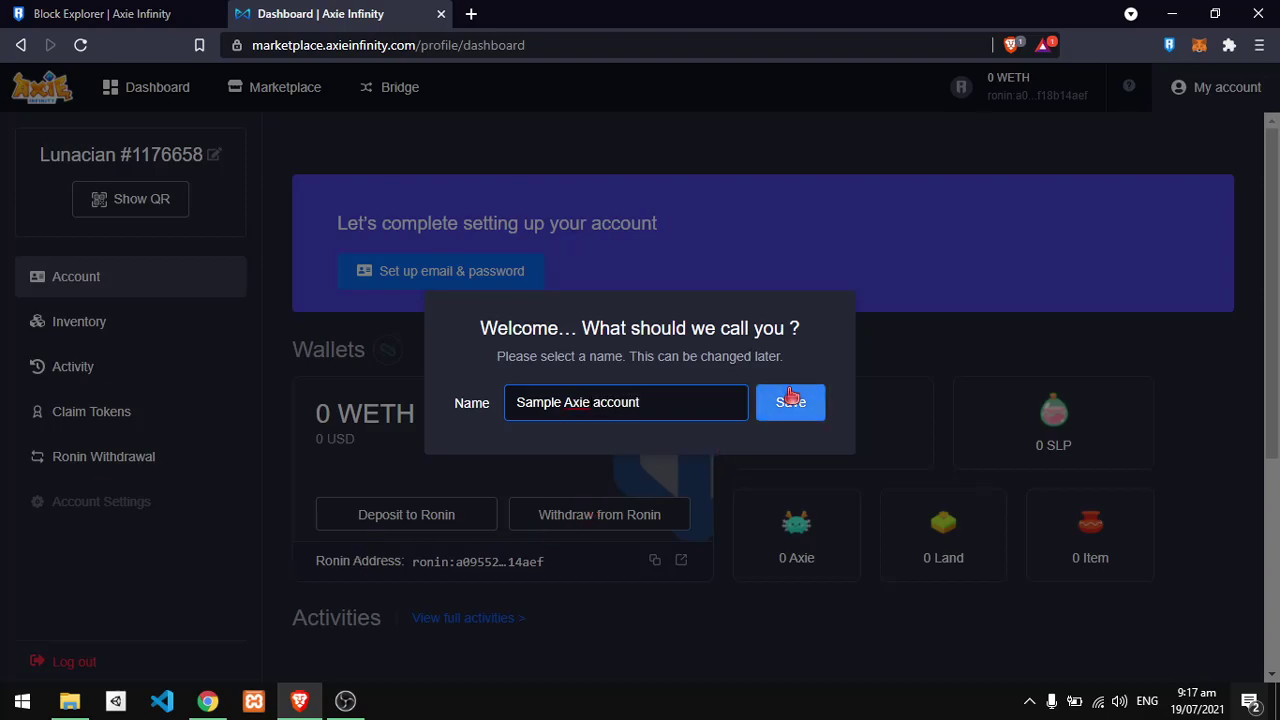
click(789, 392)
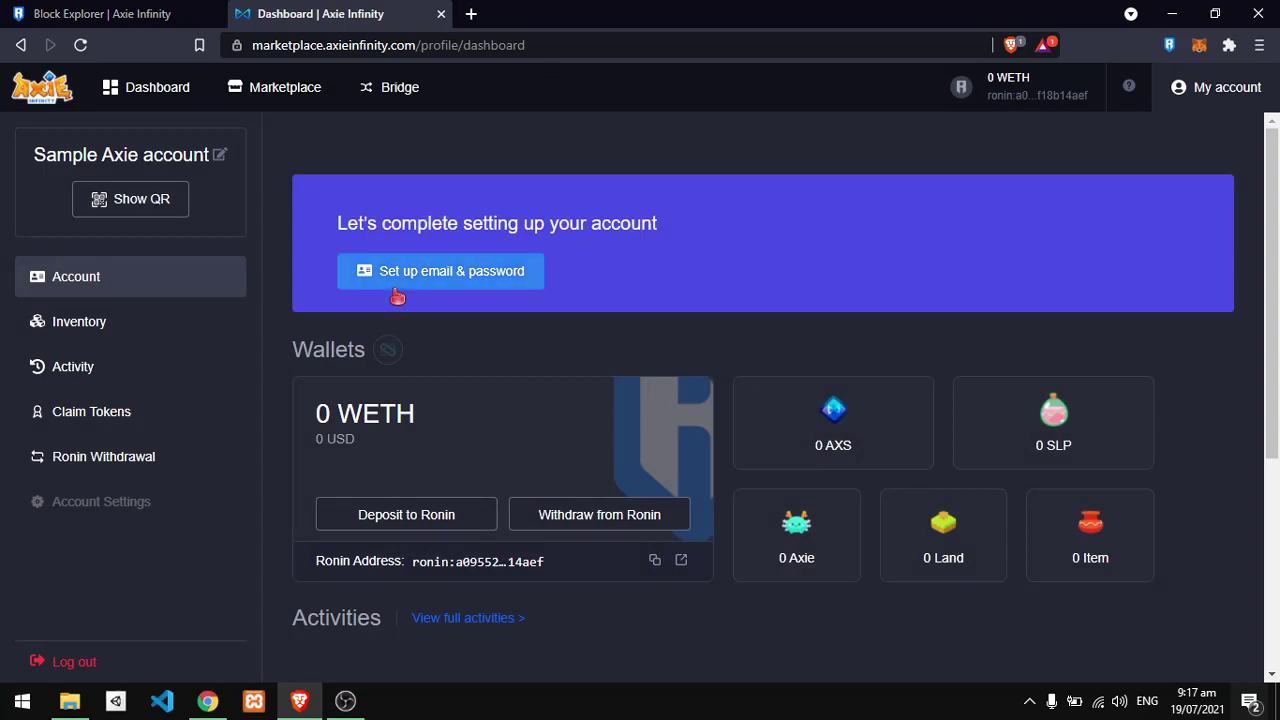
Step: Look at the email and password setup form, and close it without filling in any fields
click(426, 274)
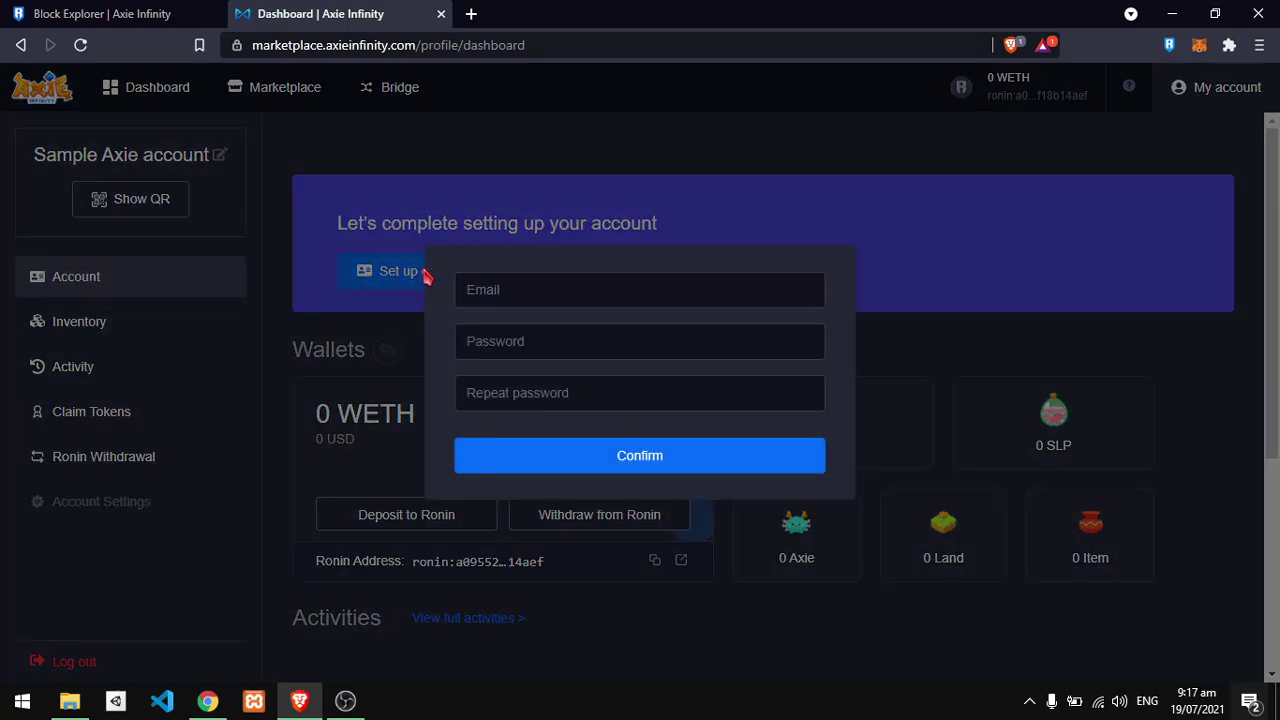
click(566, 297)
key(Escape)
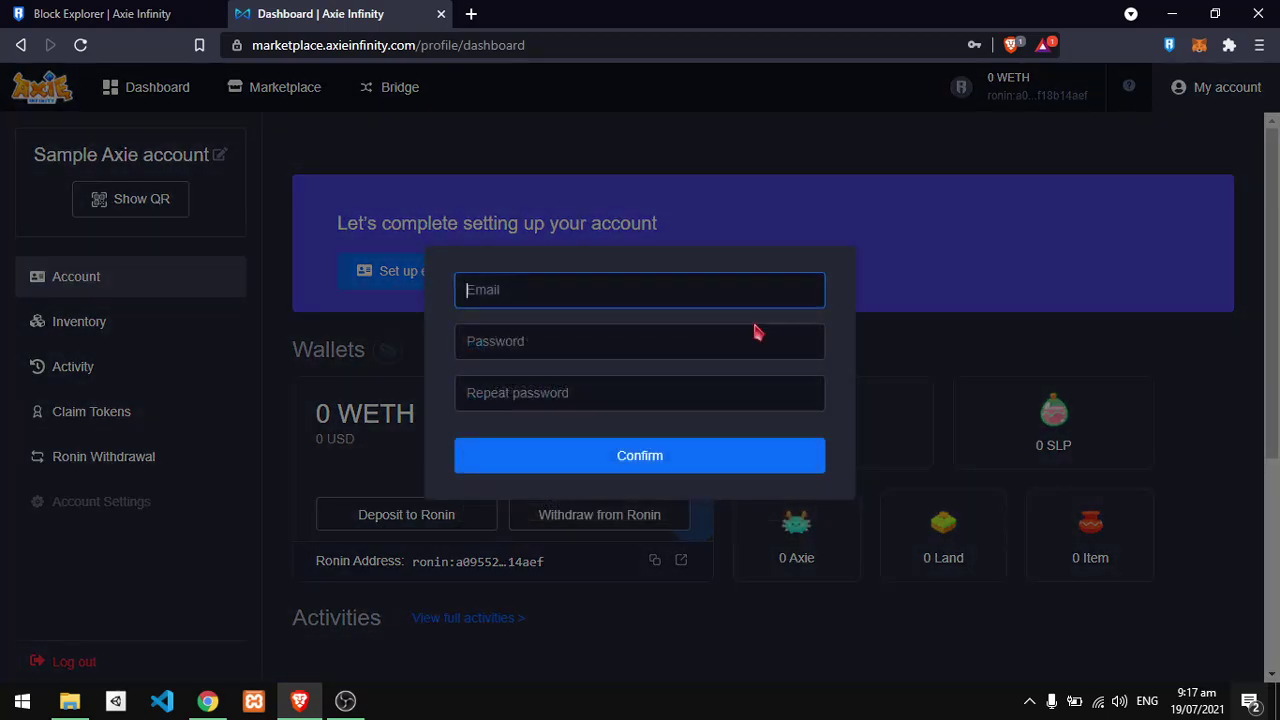
click(931, 483)
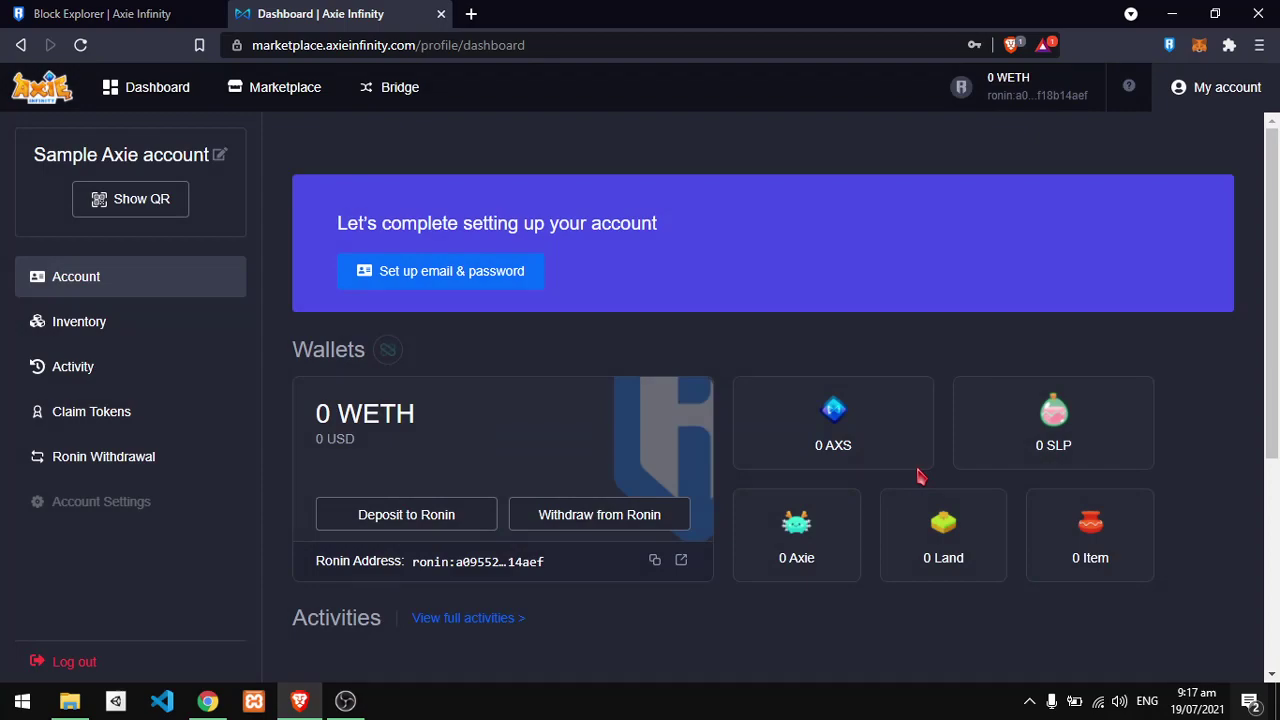